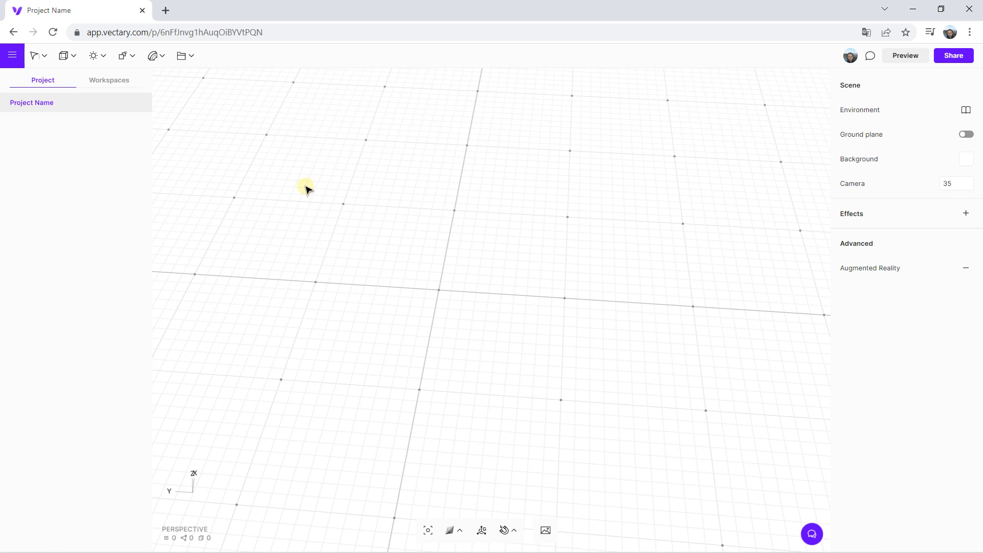
Add a box to the empty scene and set its material colour to blue 0015FF.
scroll(344, 222, "down", 5)
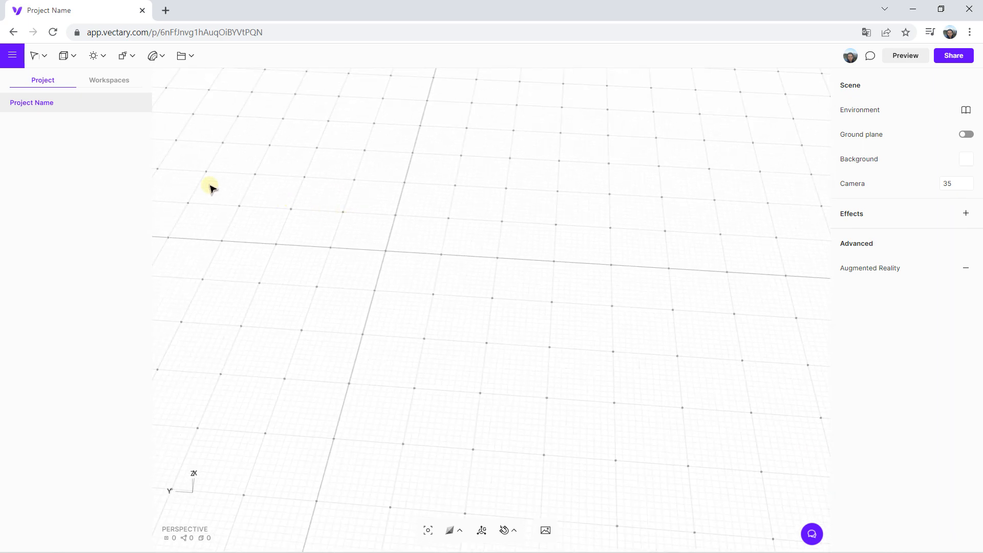
left_click(67, 63)
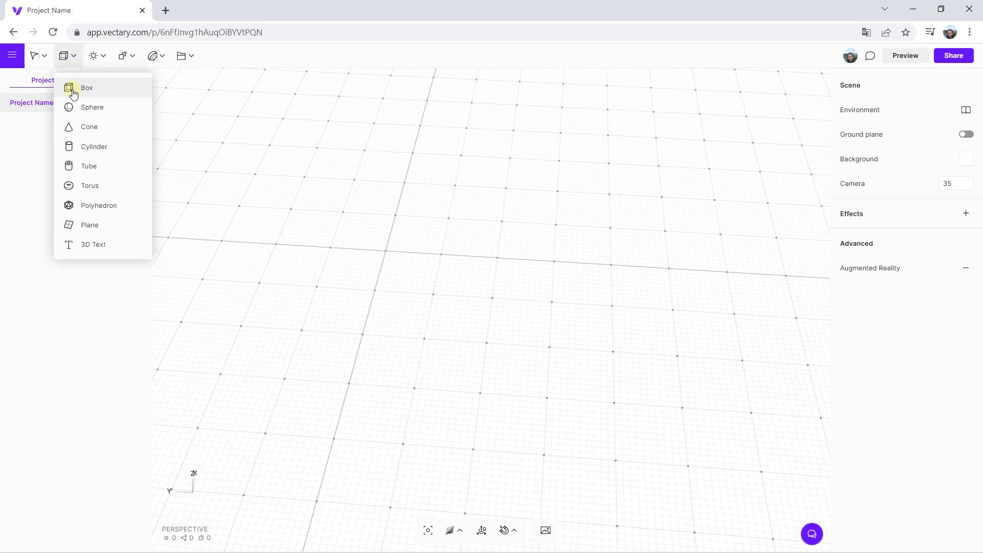
left_click(321, 219)
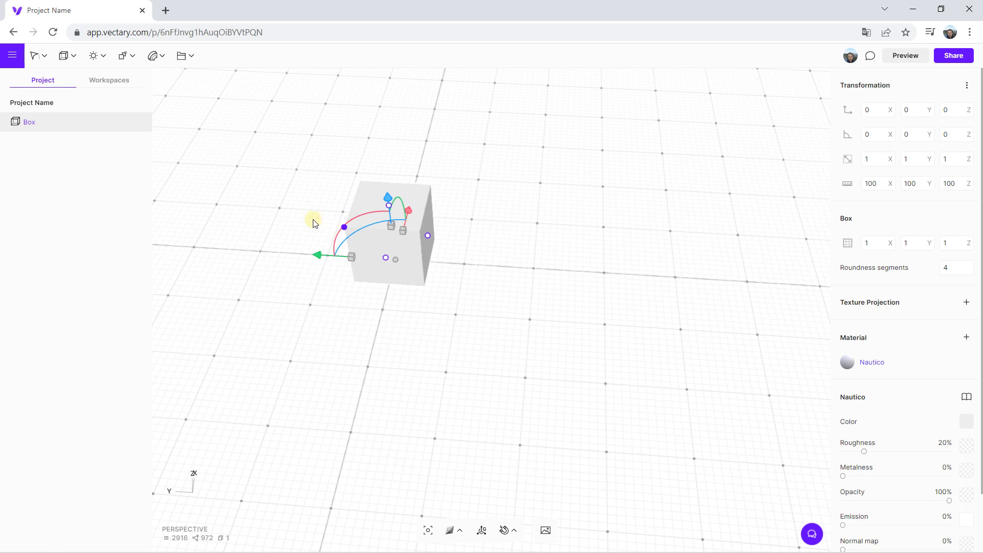
mouse_move(472, 254)
left_mouse_down()
mouse_move(520, 237)
mouse_move(659, 223)
mouse_move(487, 257)
left_mouse_up()
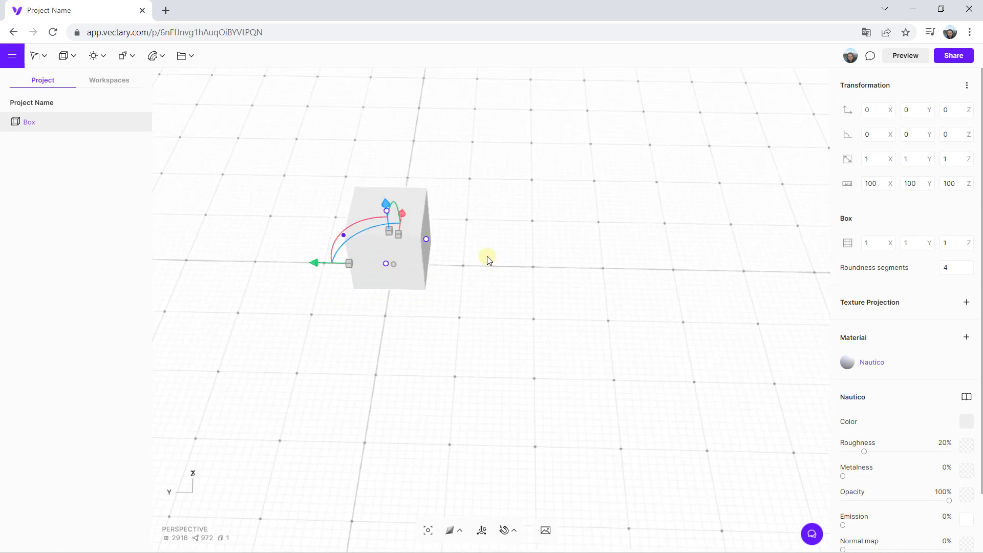
left_click(966, 428)
left_click_drag(801, 316, 849, 238)
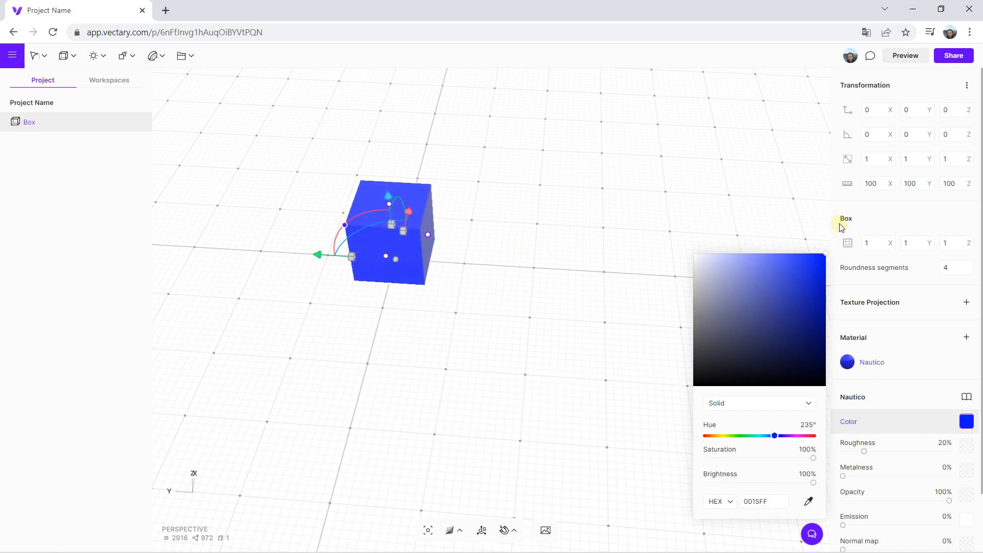
left_click(561, 219)
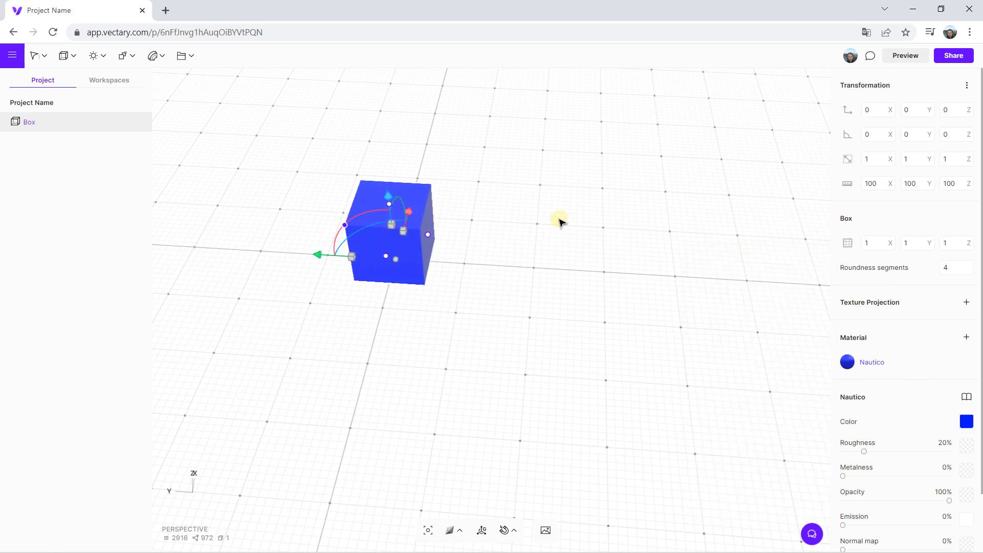
Duplicate the blue box and move the copy along the Y axis, leaving a gap between the two.
left_click(427, 209)
right_click(428, 209)
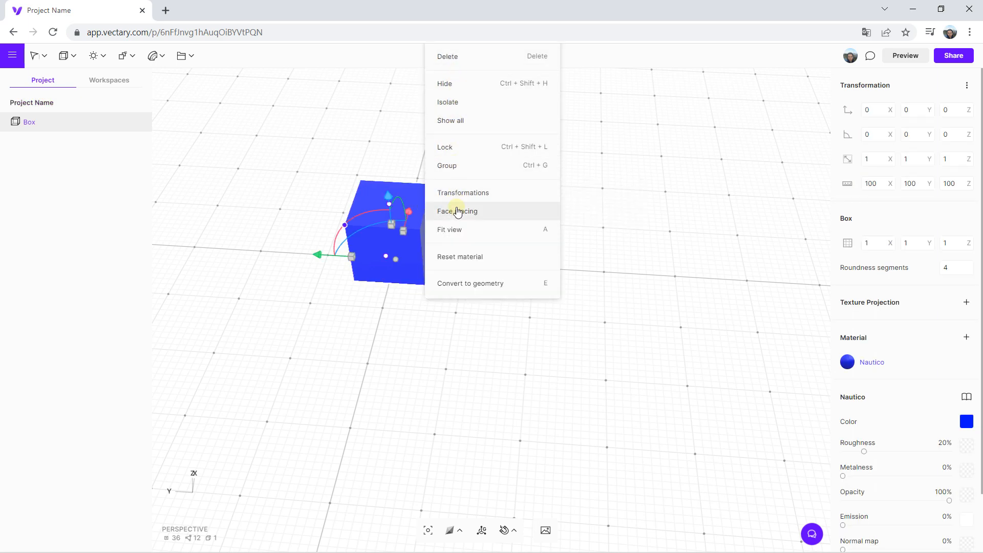
left_click(301, 175)
left_click(370, 204)
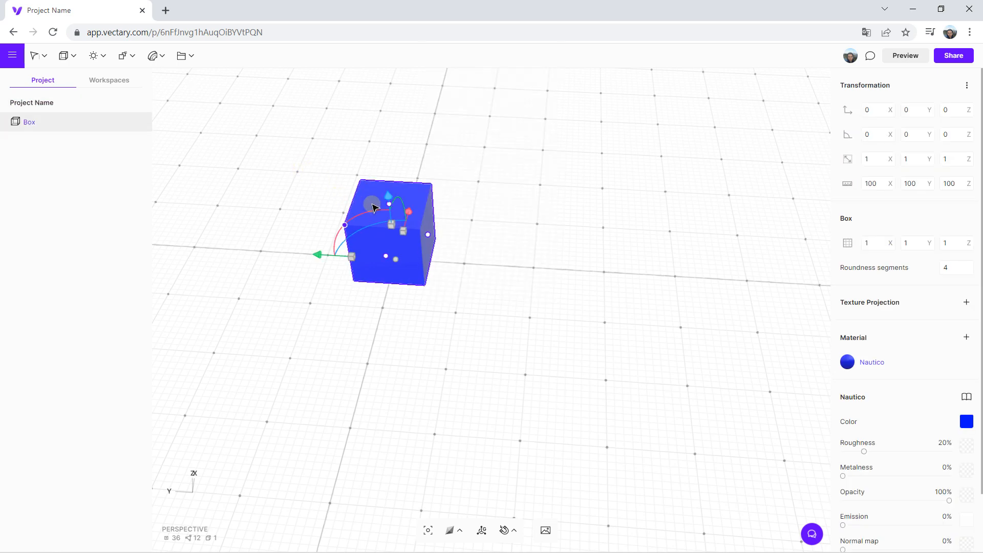
right_click(366, 191)
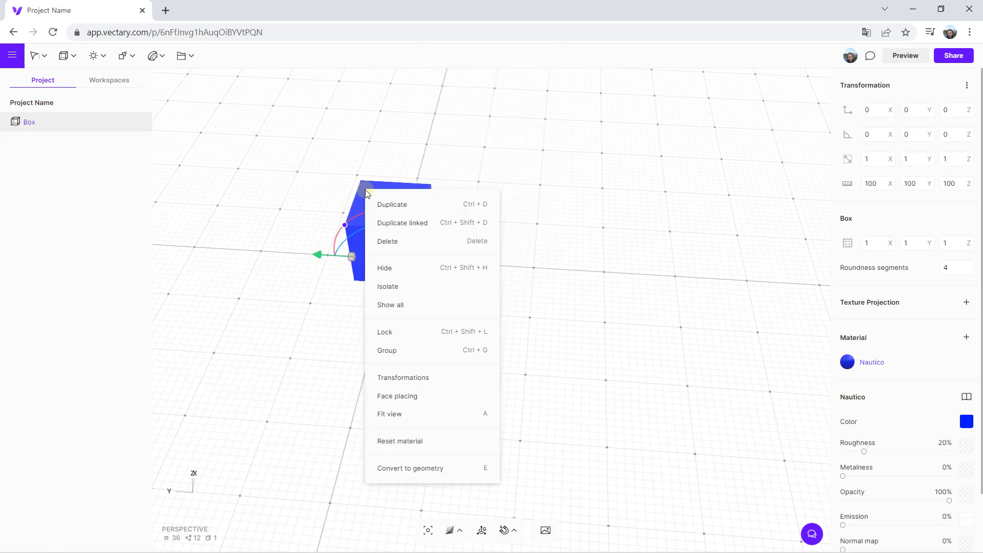
left_click(396, 205)
left_click_drag(317, 254, 469, 256)
Duplicate the second box and move the new copy further along the Y axis to about -430.
right_click(513, 196)
left_click(535, 210)
left_click_drag(459, 263, 614, 267)
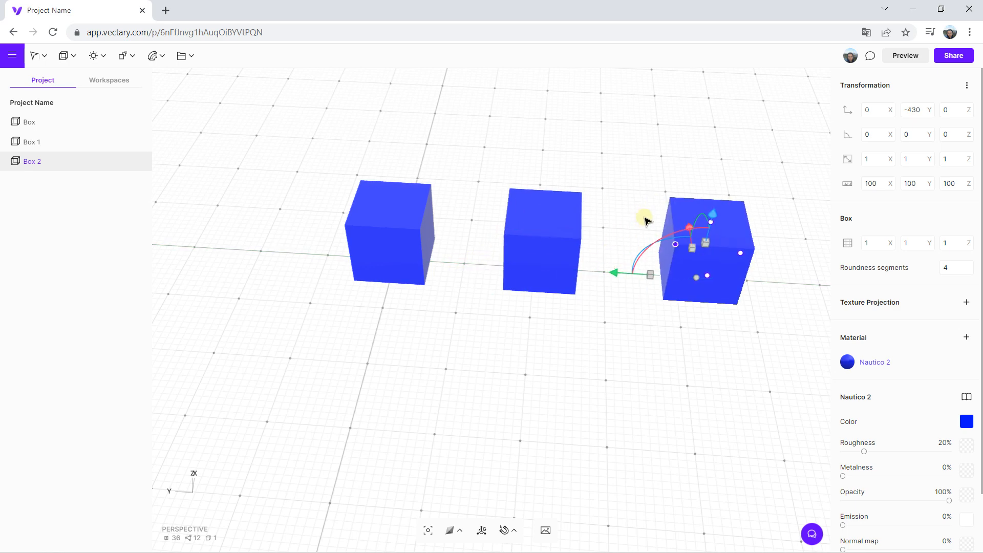
Delete both duplicated boxes, keeping only the original one.
key("Delete")
left_click(552, 233)
key("Delete")
right_click_drag(551, 238, 456, 259)
scroll(513, 233, "down", 4)
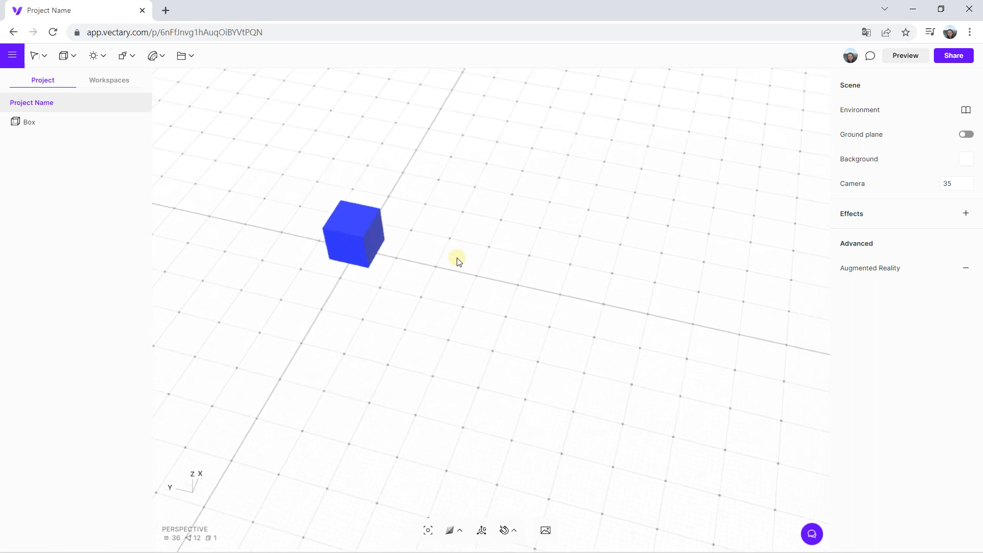
Add a linear array to the scene and set its count to 6.
left_click(128, 57)
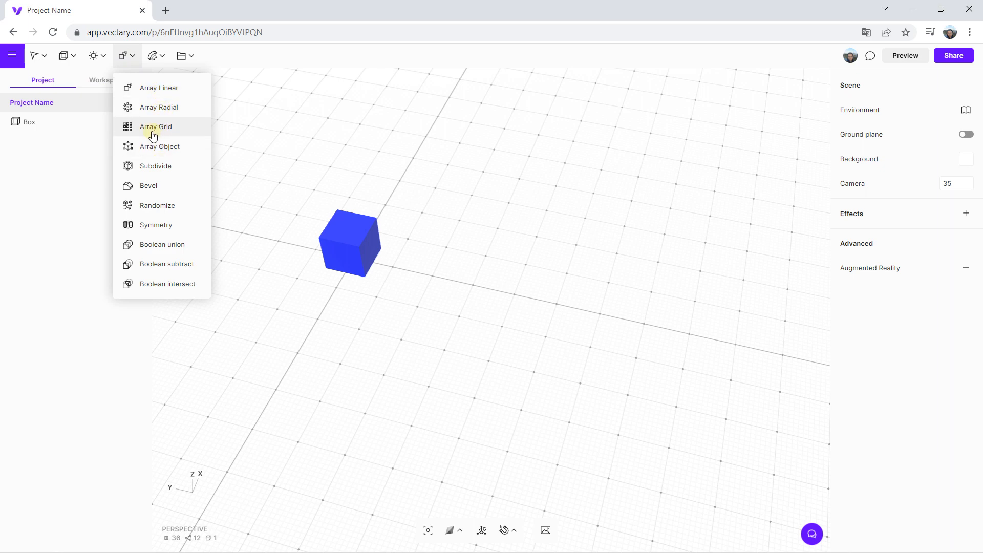
left_click(154, 91)
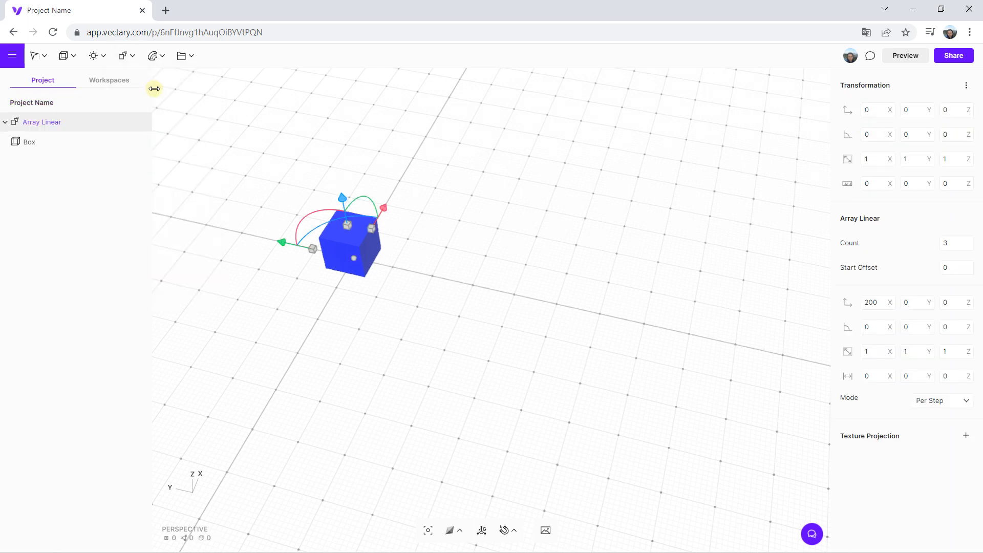
scroll(303, 205, "up", 2)
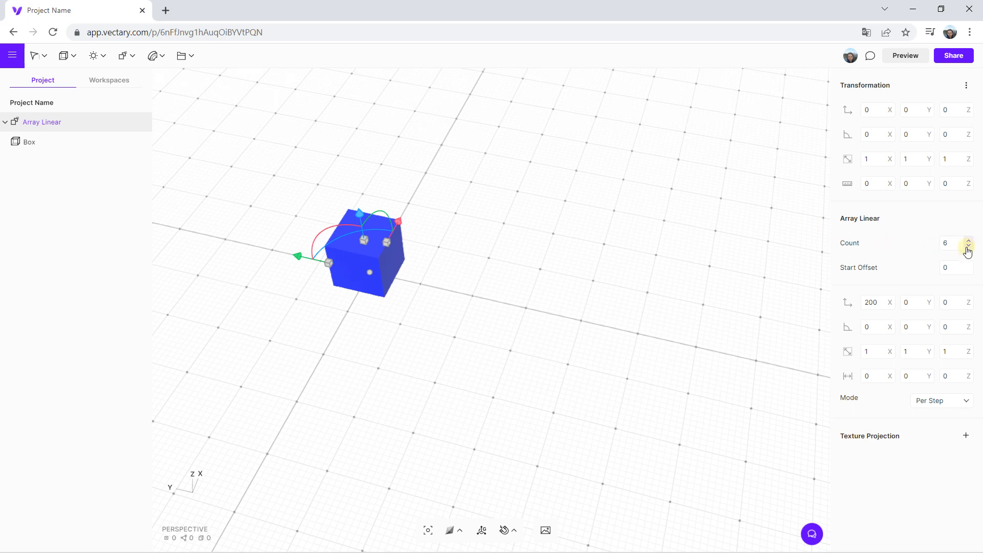
Set the linear array's X offset per step to 197.
scroll(608, 278, "down", 1)
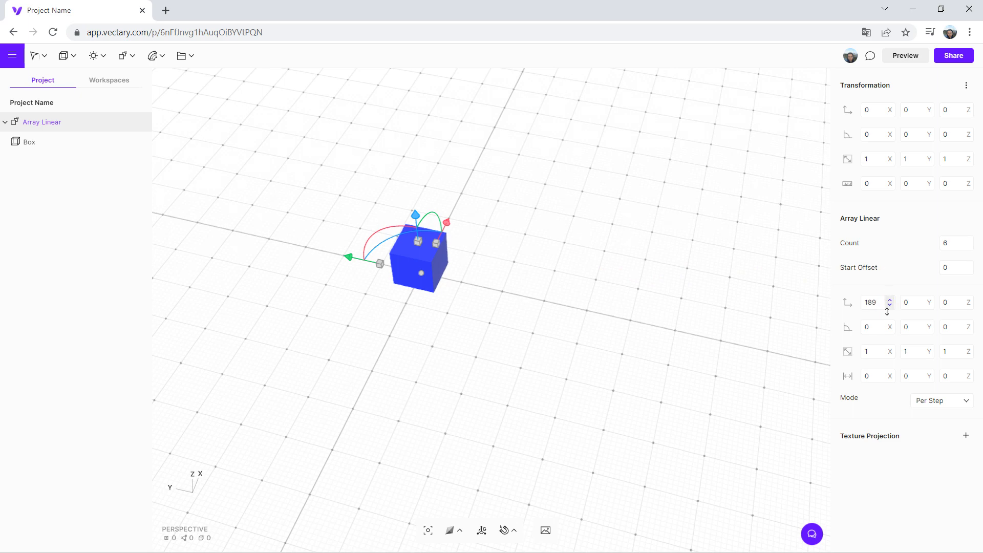
left_click_drag(886, 293, 886, 305)
scroll(518, 288, "down", 1)
scroll(518, 288, "up", 2)
right_click_drag(464, 293, 418, 300)
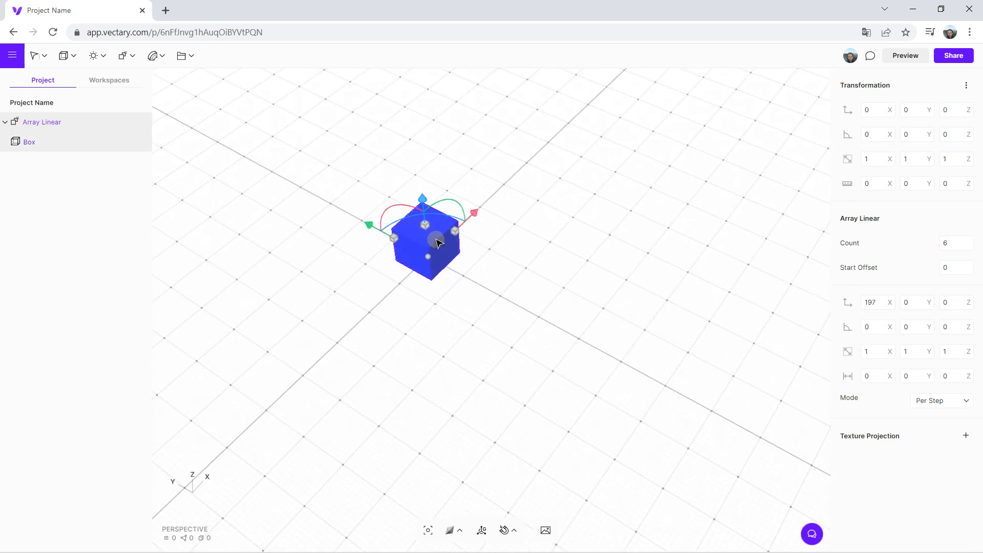
Delete the box and the linear array to clear the scene.
double_click(438, 242)
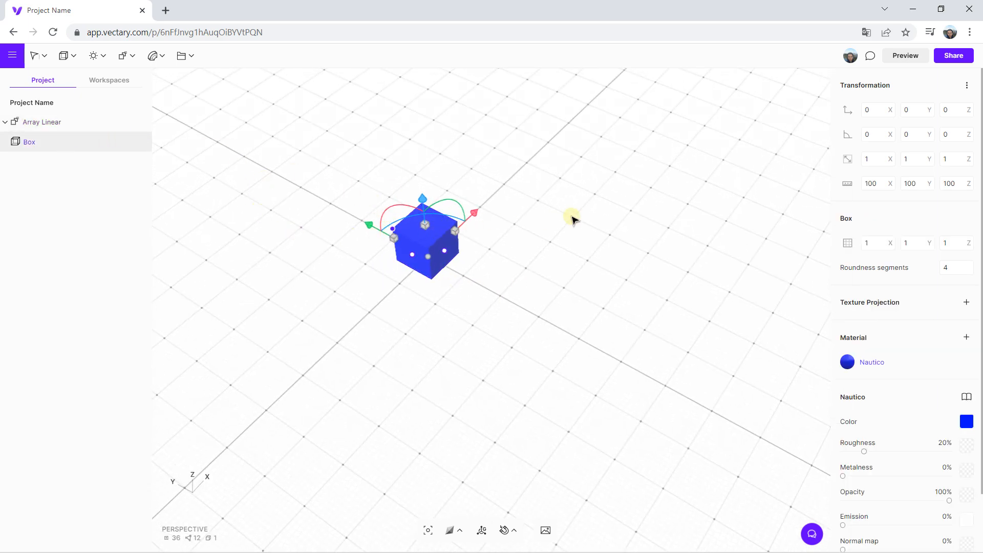
scroll(571, 217, "down", 1)
left_click(455, 218)
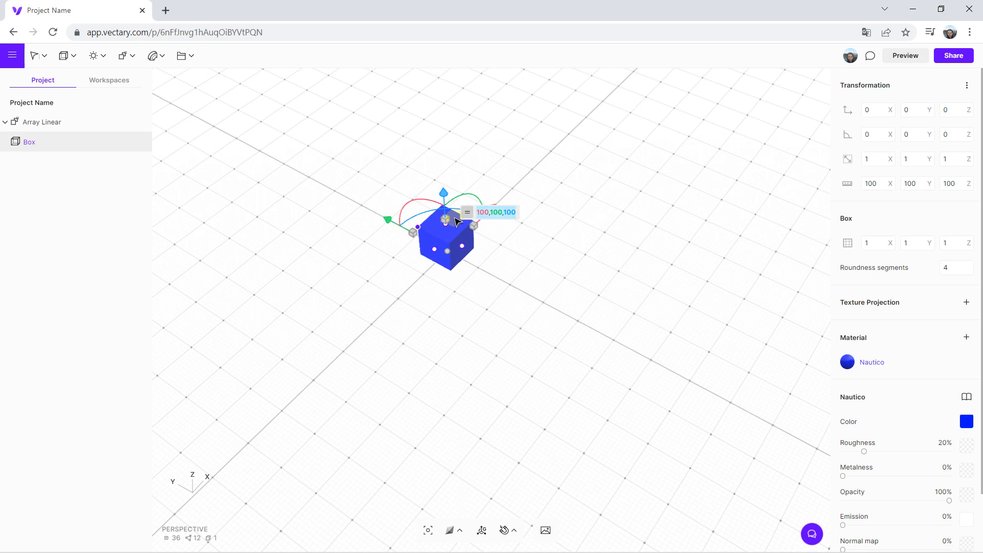
left_click(554, 179)
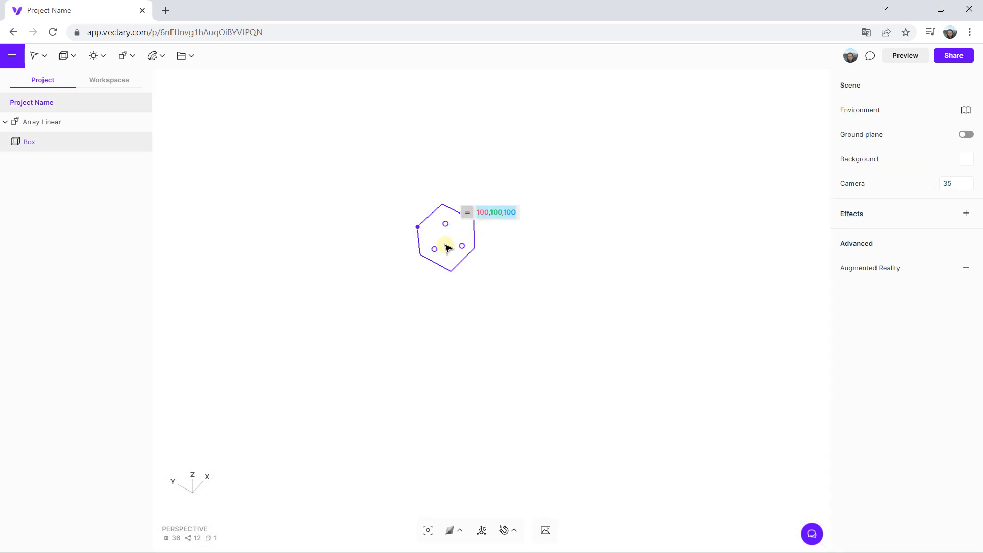
left_click(44, 128)
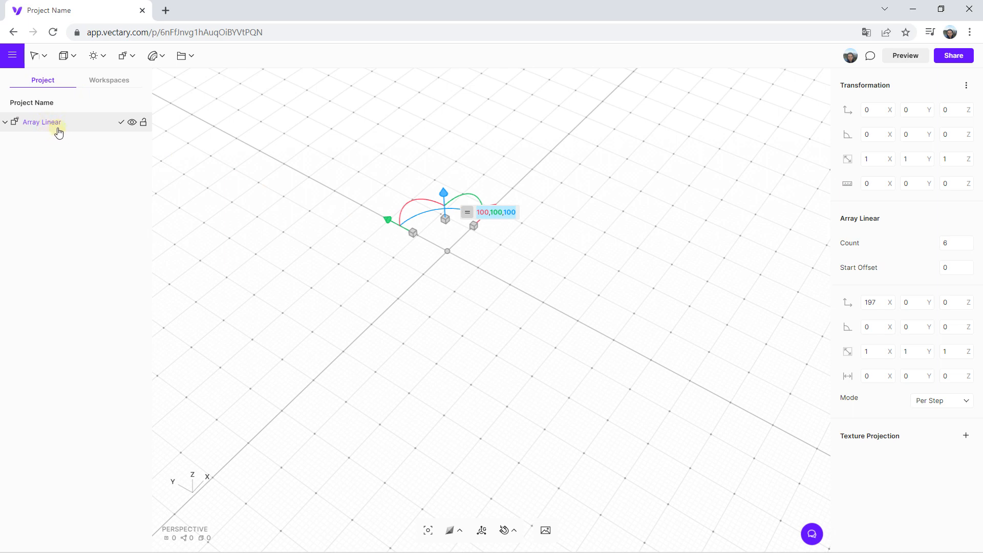
left_click(440, 187)
left_click(65, 55)
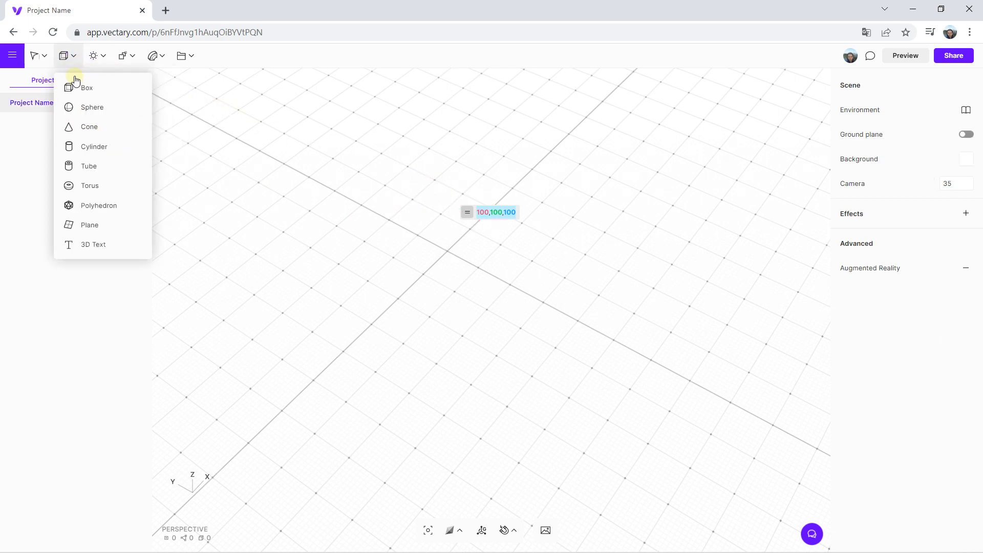
left_click(76, 88)
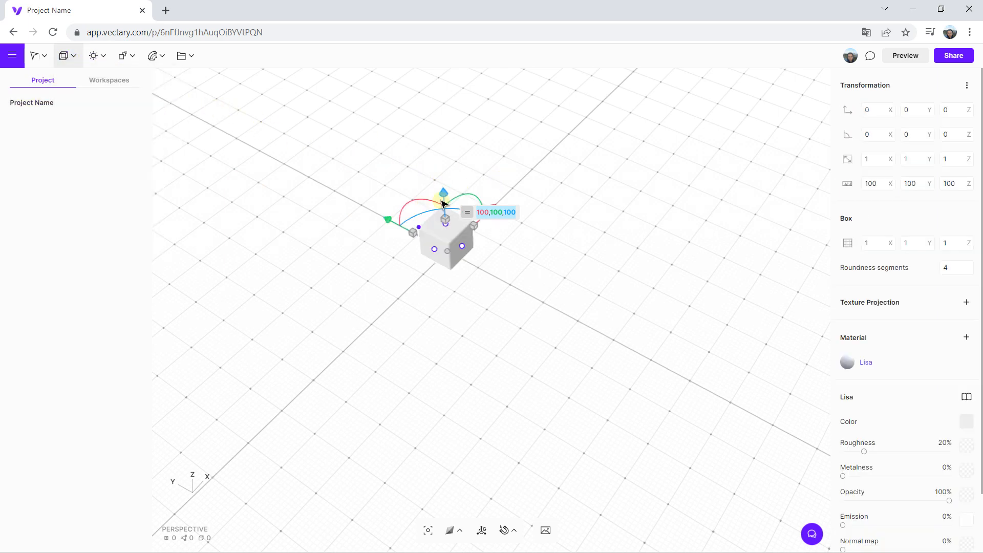
left_click(531, 166)
left_click(468, 214)
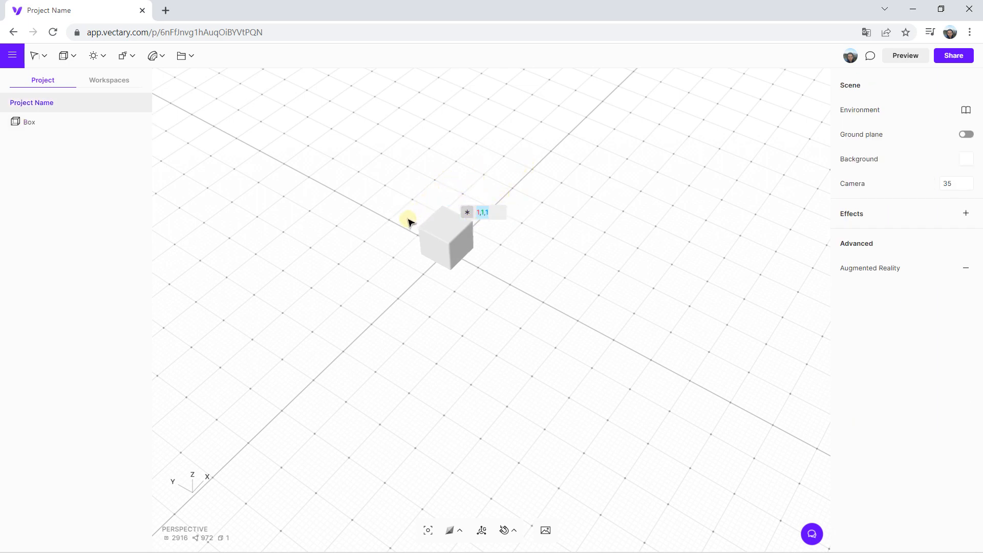
left_click(430, 228)
scroll(431, 225, "up", 2)
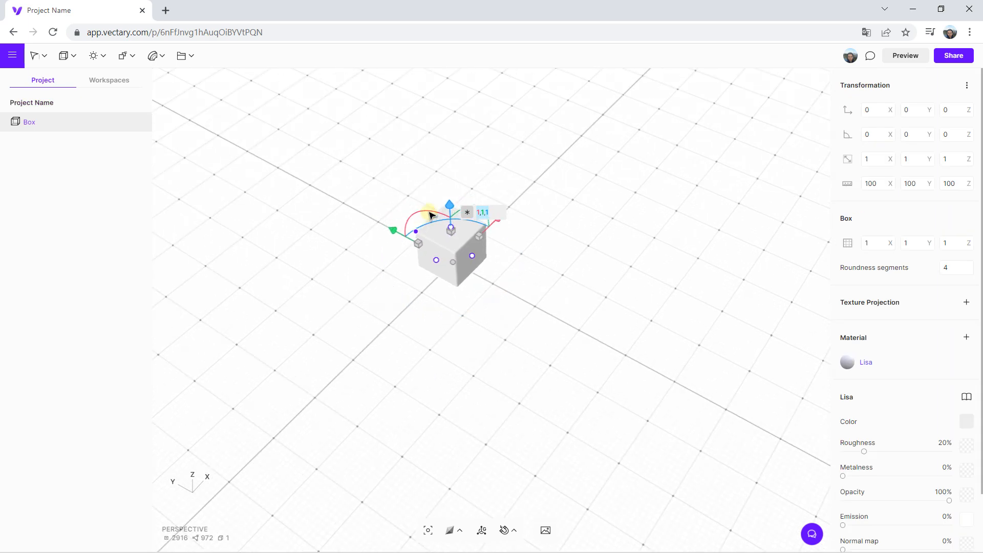
left_click(400, 147)
key("ctrl+z")
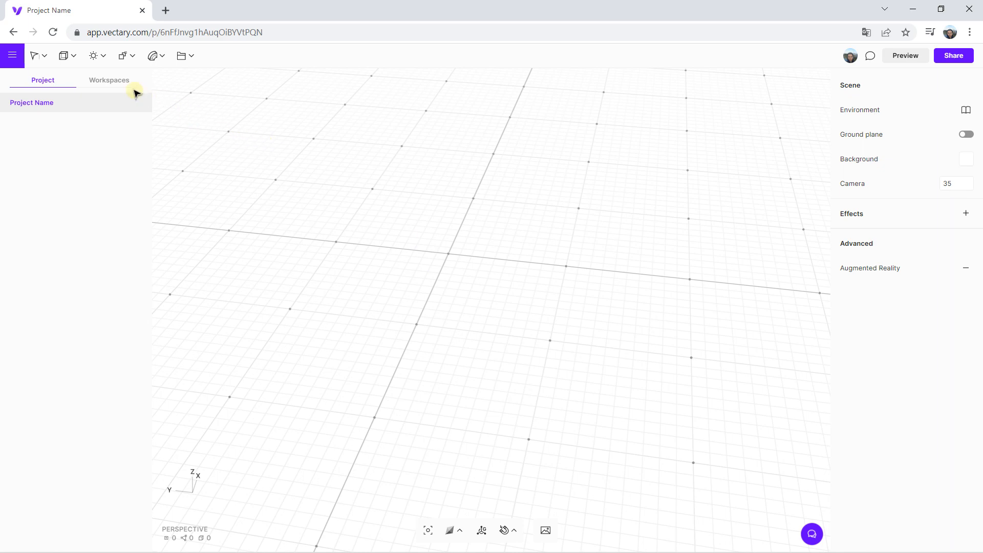
Add a box at the origin and set its material colour to a fully saturated blue with hue 235°.
left_click(67, 56)
left_click_drag(76, 96, 361, 166)
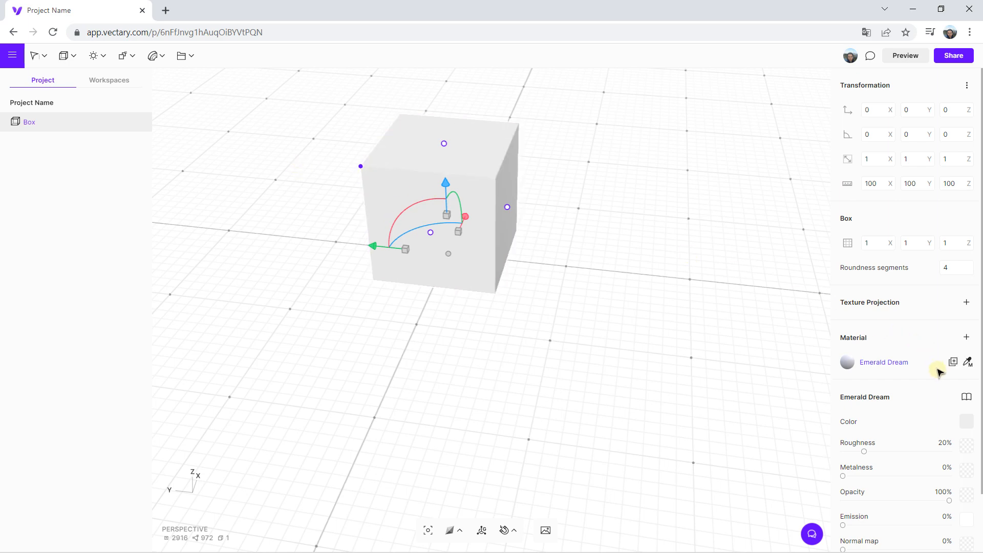
left_click(966, 422)
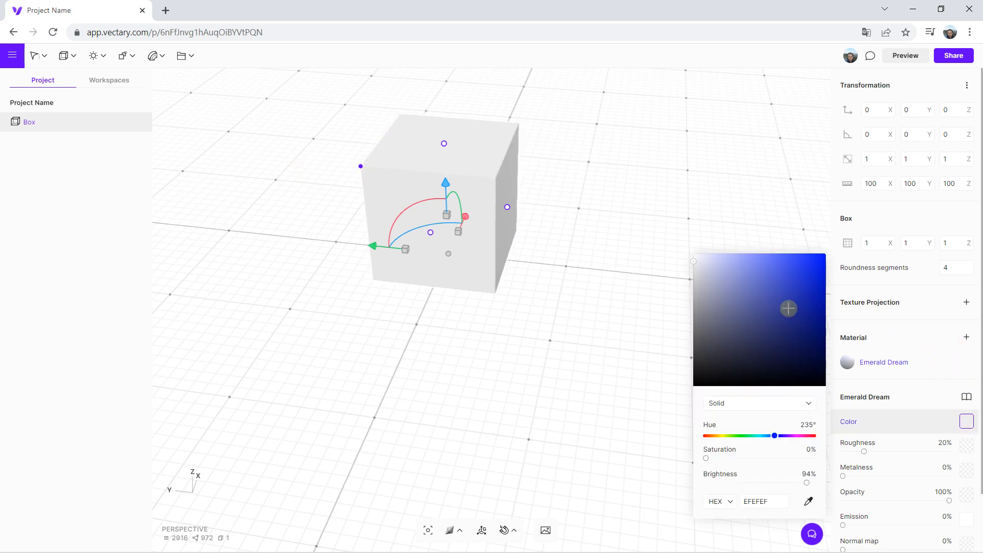
left_click_drag(788, 289, 829, 239)
left_click(652, 253)
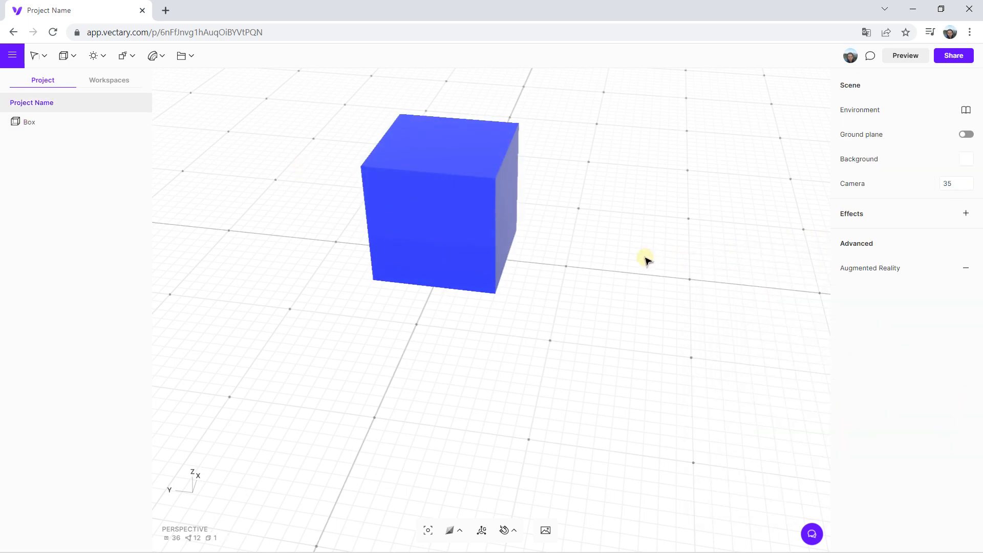
Apply a linear array to the blue box.
left_click(474, 233)
scroll(478, 228, "down", 4)
middle_click_drag(589, 243, 413, 264)
scroll(413, 266, "down", 3)
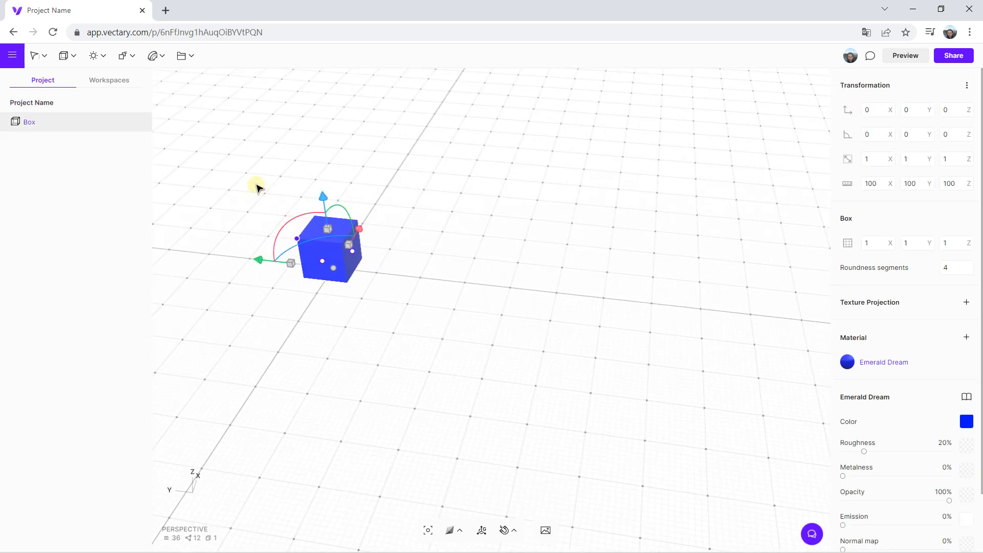
left_click(124, 55)
left_click(141, 90)
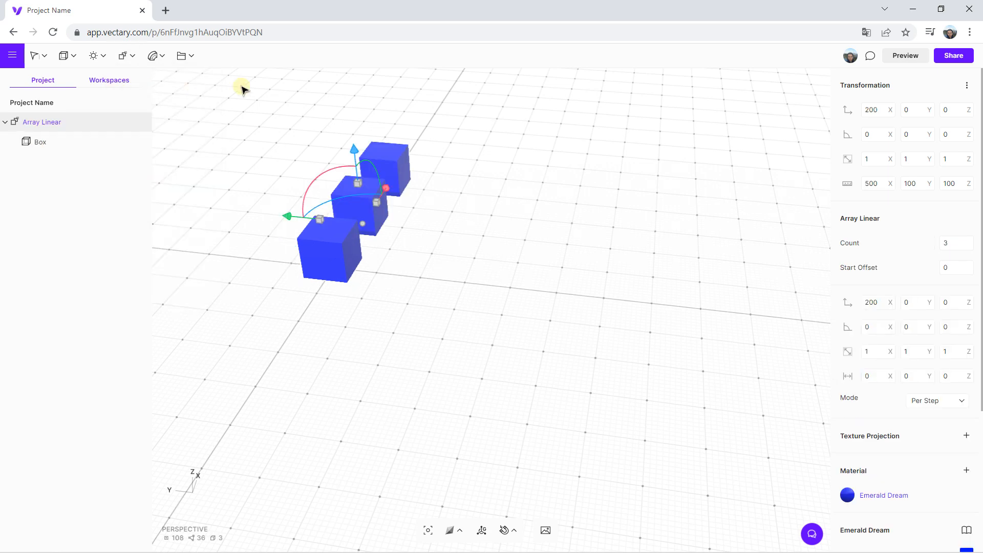
Set the linear array's count to 4 and switch the viewport to the top view.
scroll(286, 164, "up", 2)
right_click_drag(462, 268, 453, 278)
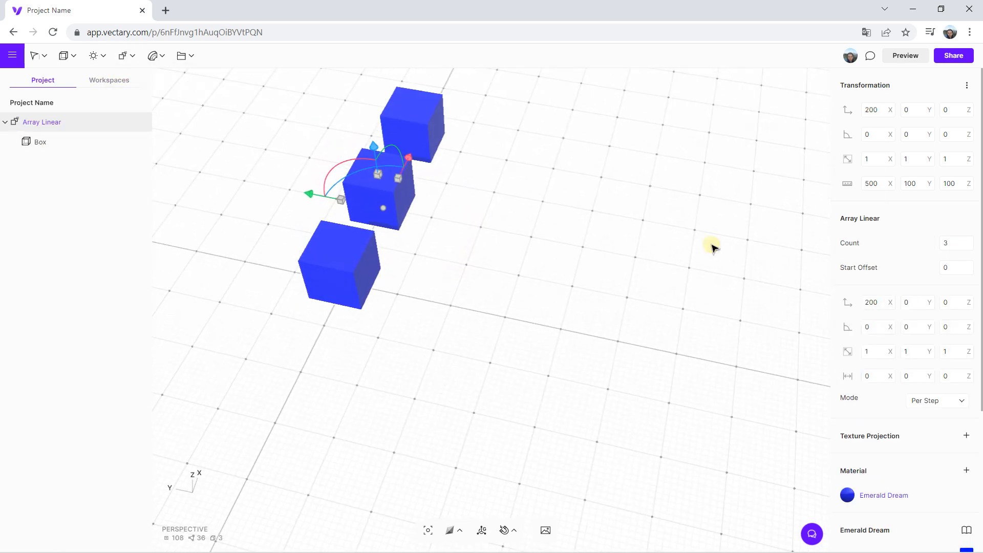
left_click(967, 242)
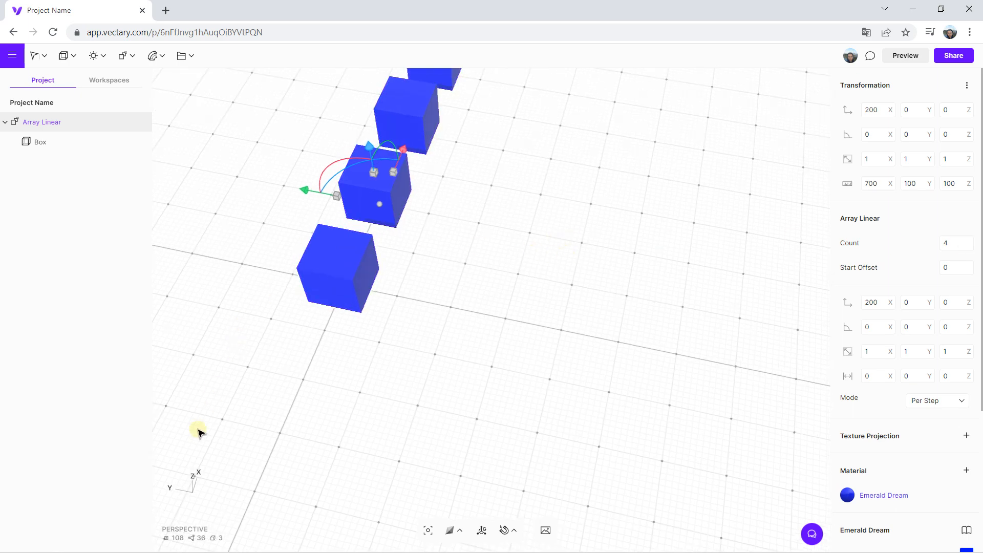
left_click(194, 479)
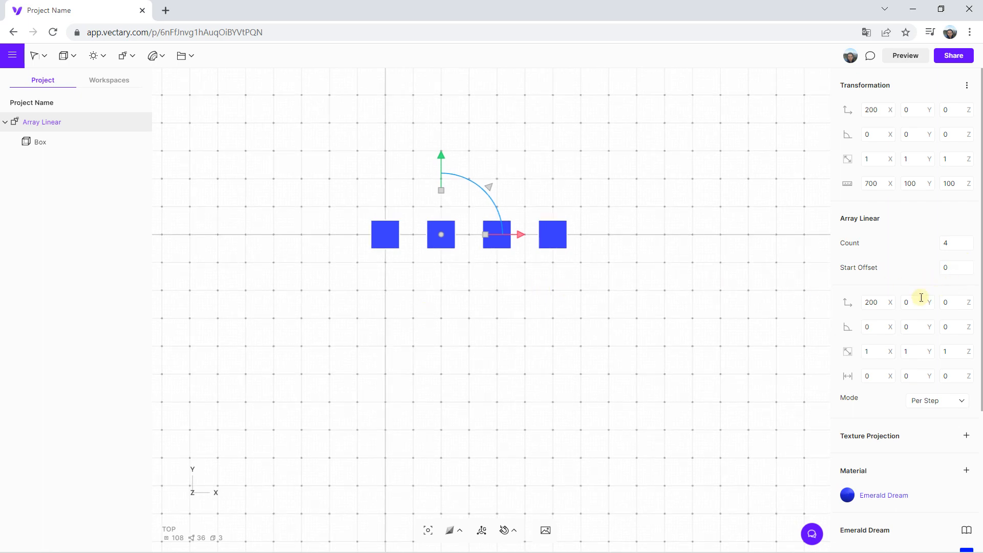
left_click(192, 493)
left_click(191, 495)
Set the linear array's X offset per step to 298 and its count to 6.
left_click_drag(968, 244, 967, 267)
mouse_move(890, 306)
left_mouse_down()
mouse_move(886, 281)
mouse_move(891, 309)
left_mouse_up()
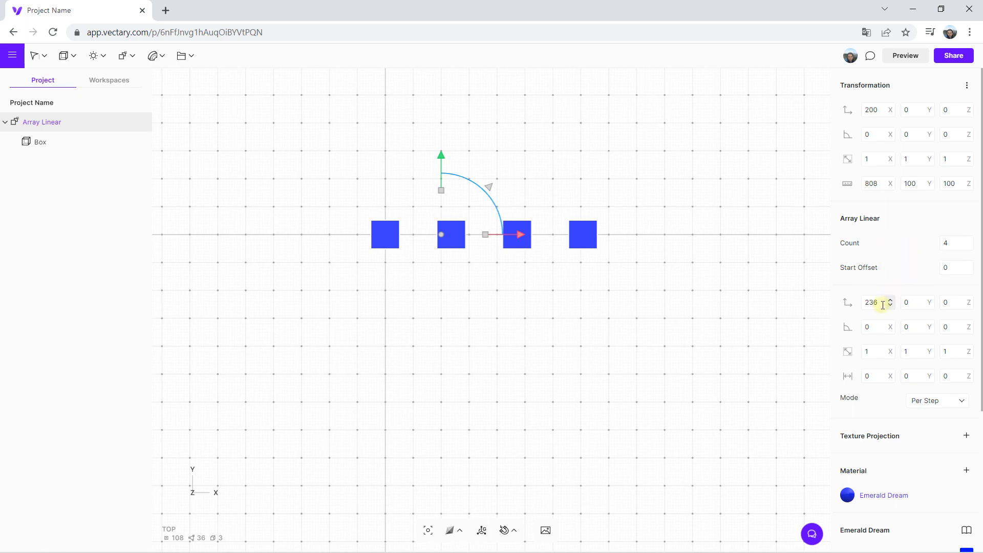
left_click_drag(889, 302, 887, 268)
left_click(968, 240)
left_click(968, 239)
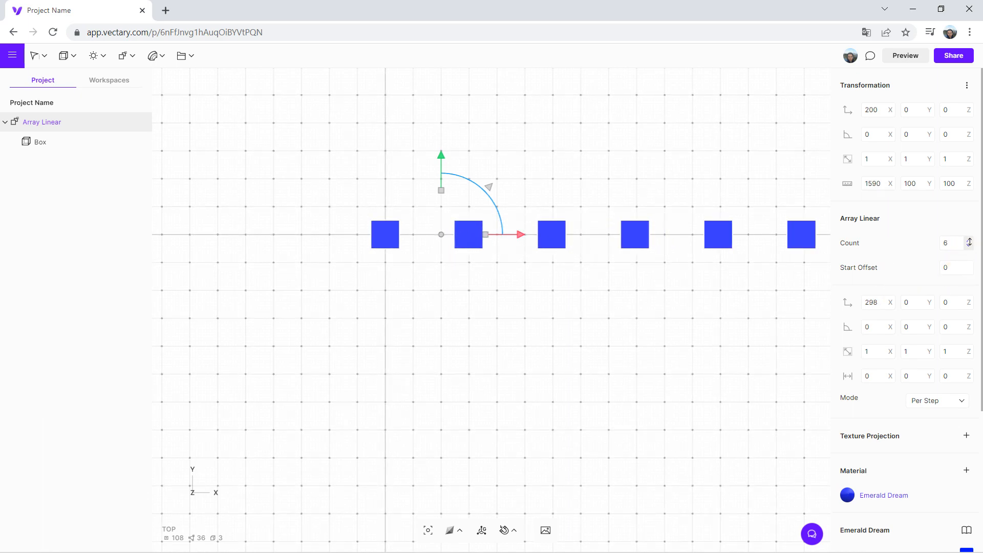
Set the linear array's X offset per step to 244.
left_click_drag(890, 302, 888, 336)
left_click(867, 302)
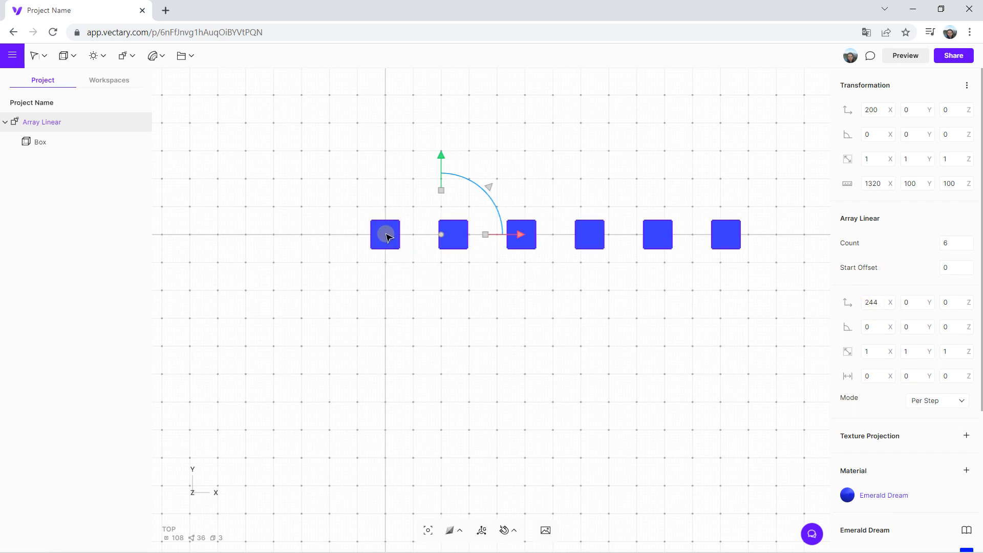
left_click(442, 235)
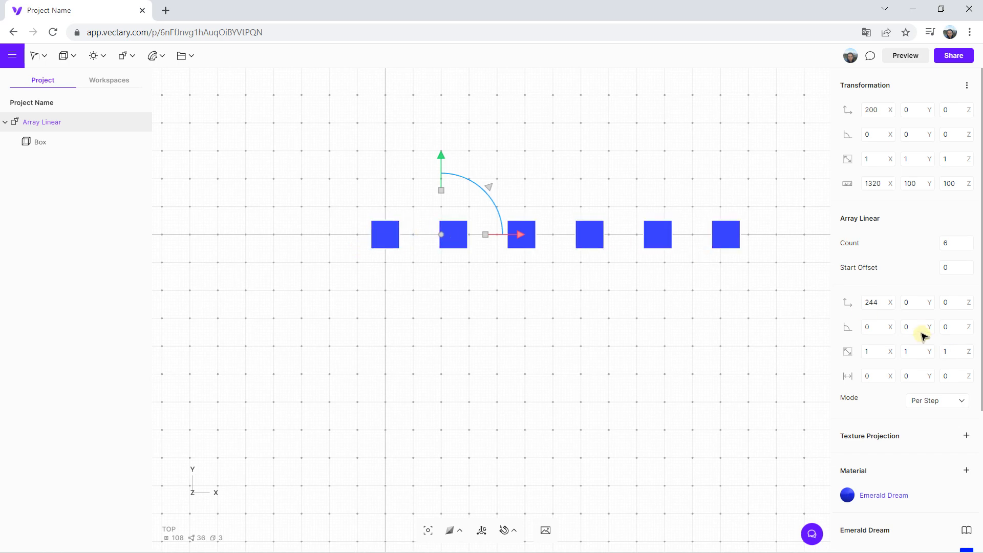
Set the linear array's offset per step to 236 in X, -82 in Y and 14 in Z.
left_click_drag(659, 338, 630, 201)
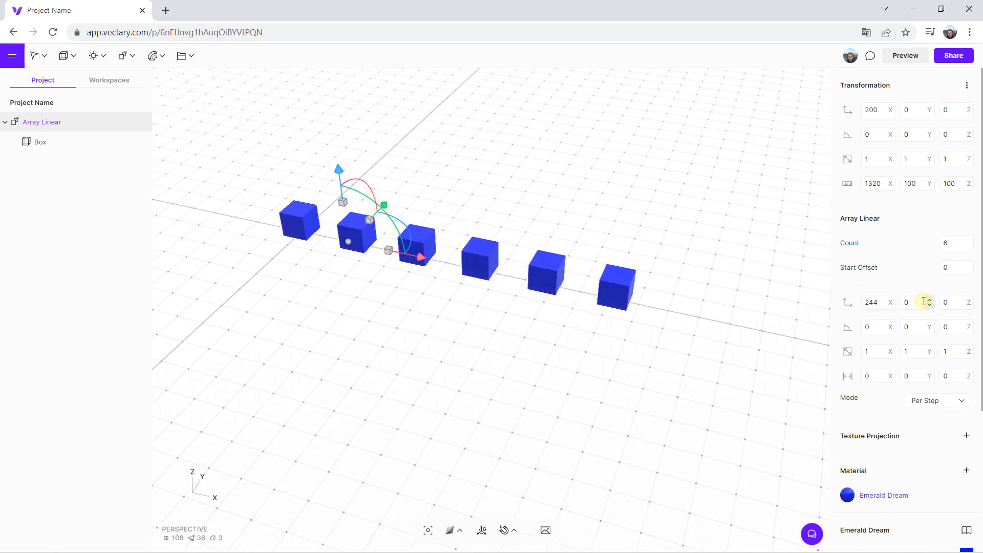
left_click_drag(926, 305, 926, 302)
right_click_drag(674, 324, 567, 394)
left_click_drag(969, 310, 970, 309)
right_click_drag(576, 360, 737, 248)
right_click_drag(435, 316, 592, 328)
left_click(889, 301)
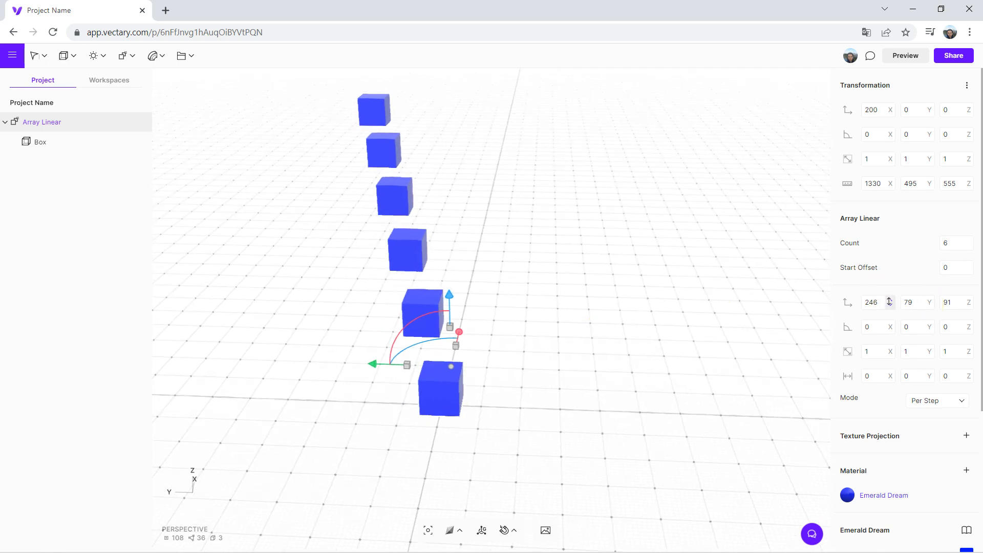
left_click_drag(890, 302, 908, 402)
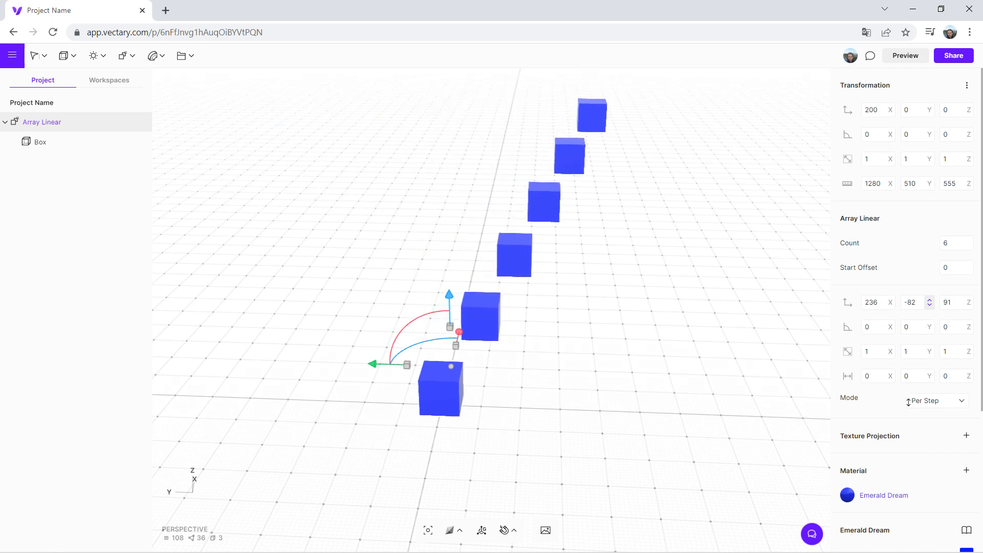
left_click_drag(965, 301, 963, 352)
Set the linear array's rotation per step to 17, 10 and 6 in X, Y and Z, and its Y and Z scale to 1.1.
left_click_drag(799, 304, 558, 259)
left_click_drag(890, 326, 968, 325)
left_click_drag(553, 341, 752, 335)
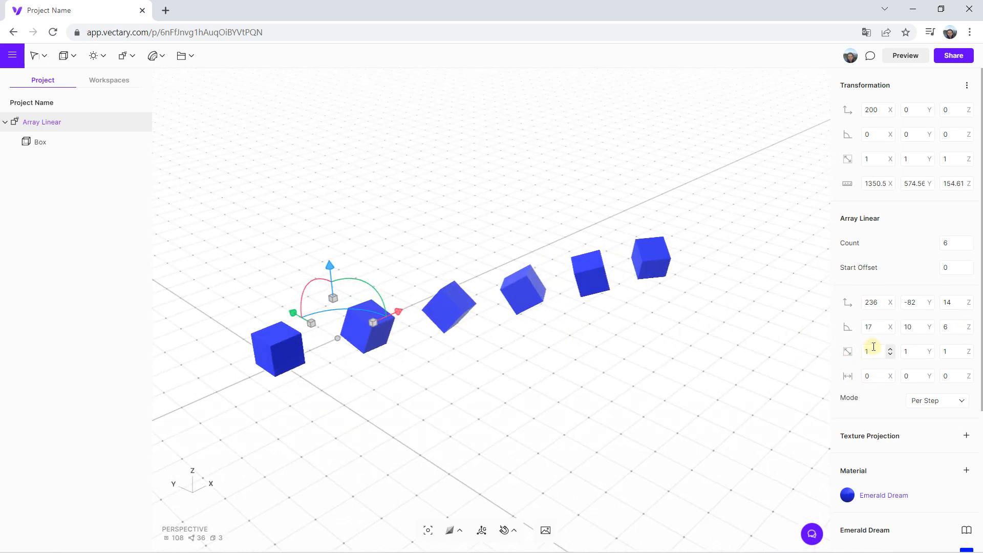
left_click_drag(889, 353, 968, 351)
right_click_drag(453, 417, 437, 389)
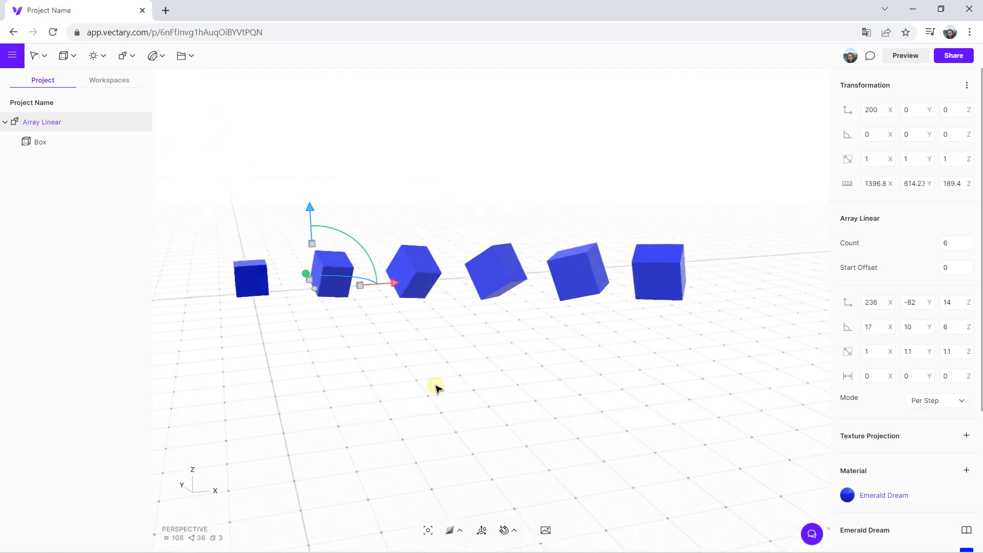
Set the linear array's count to 9 after trying a count of 16.
left_click_drag(968, 243, 968, 234)
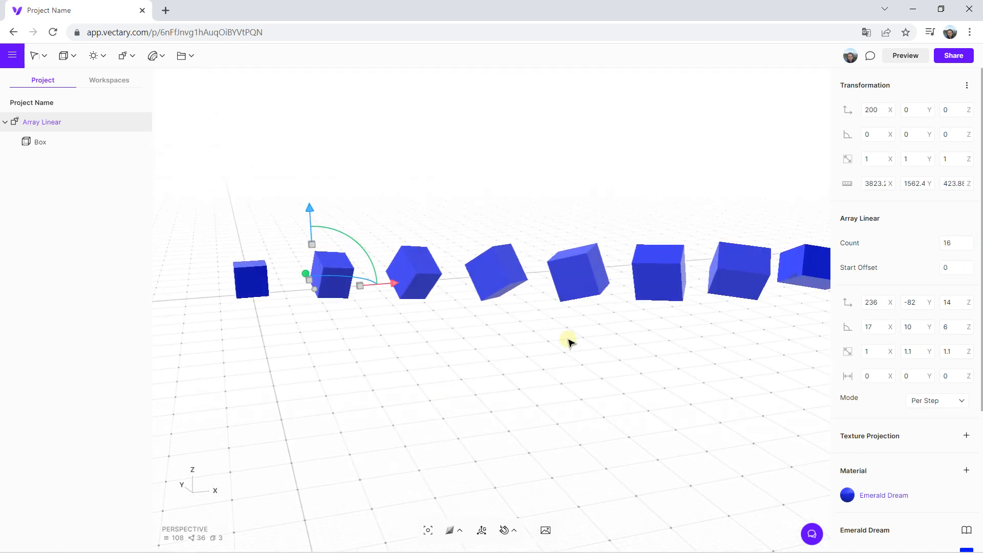
scroll(565, 349, "down", 5)
right_click_drag(563, 348, 548, 379)
left_click_drag(966, 244, 966, 248)
scroll(531, 333, "up", 3)
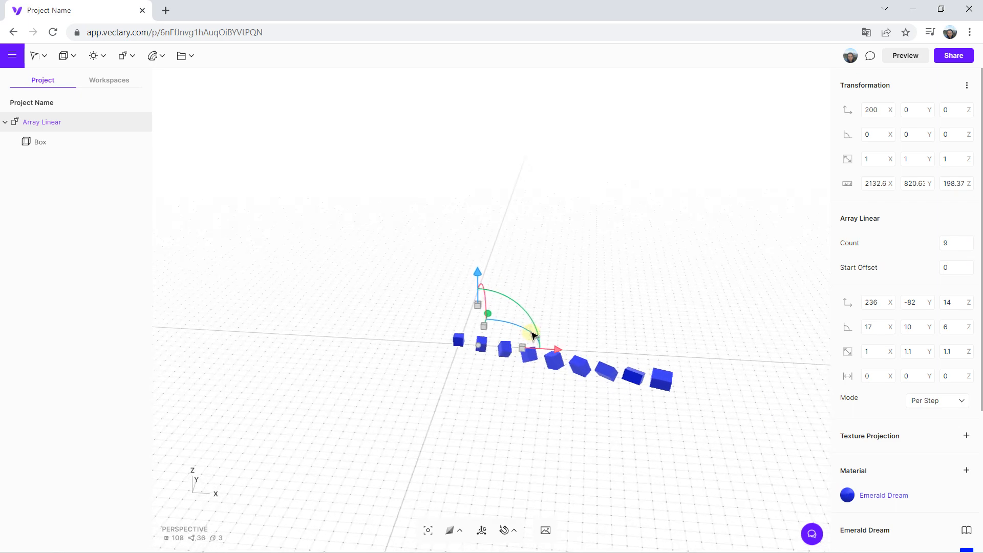
Delete the linear array of blue boxes from the scene.
key("Delete")
scroll(432, 318, "up", 2)
left_click(124, 56)
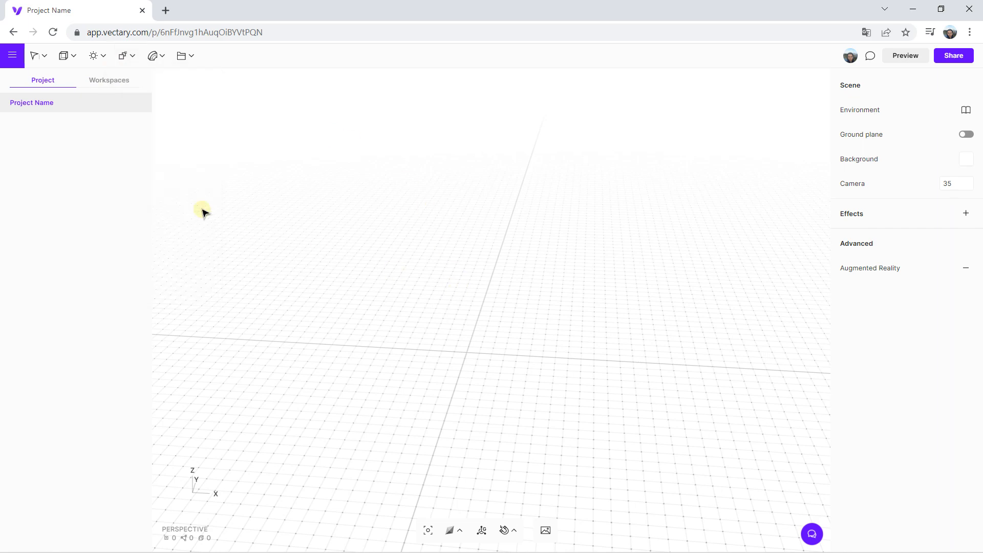
Add a cylinder and move it along the X axis to -350.
left_click(64, 57)
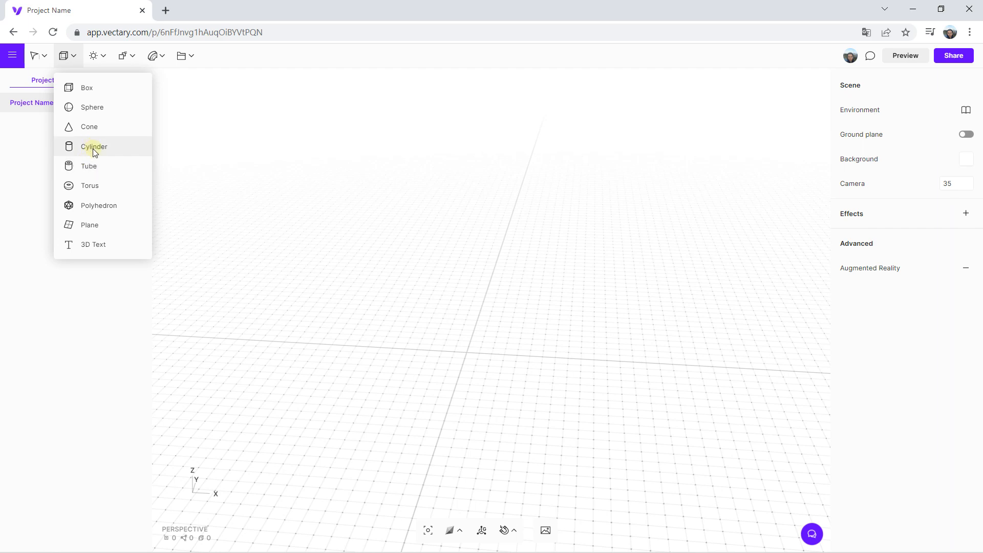
left_click_drag(281, 178, 450, 346)
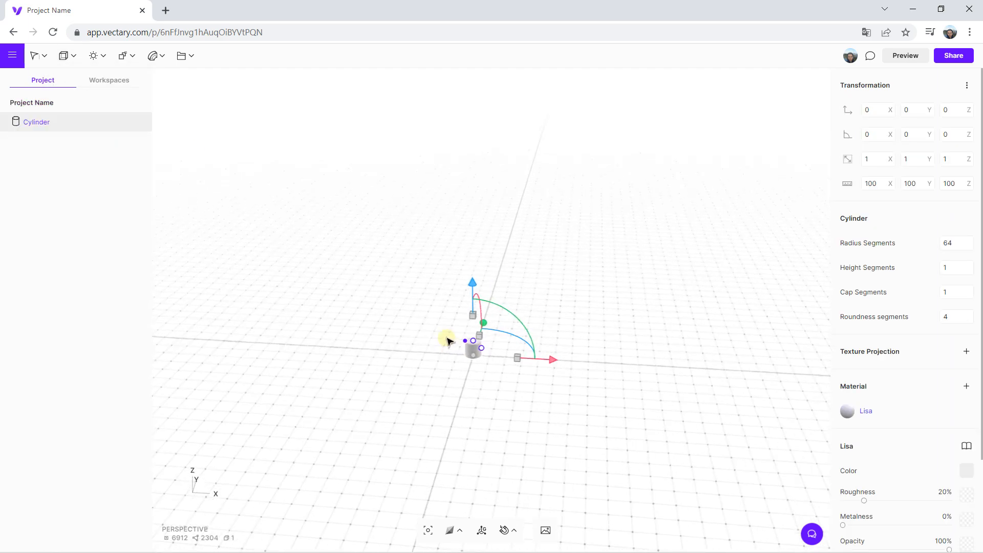
scroll(471, 341, "up", 3)
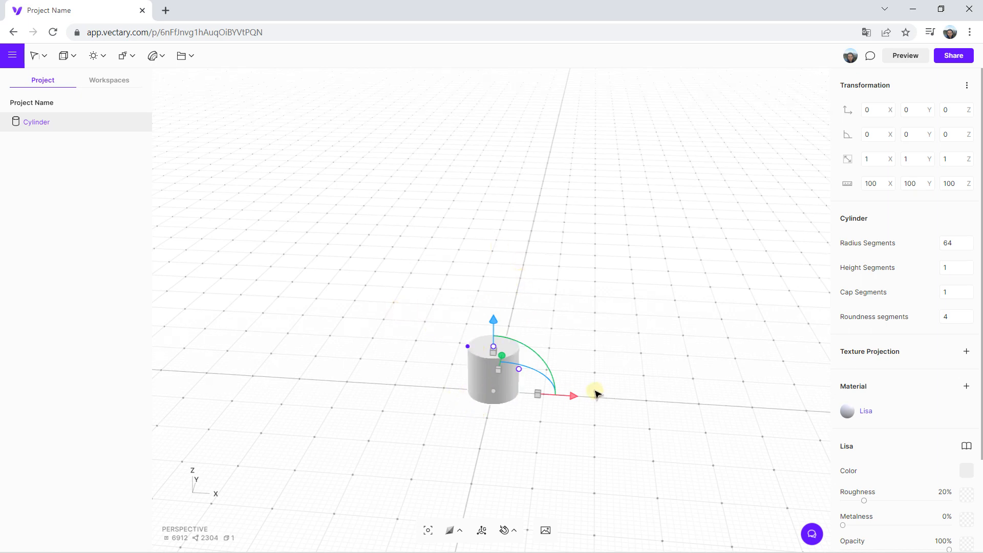
left_click_drag(574, 398, 524, 395)
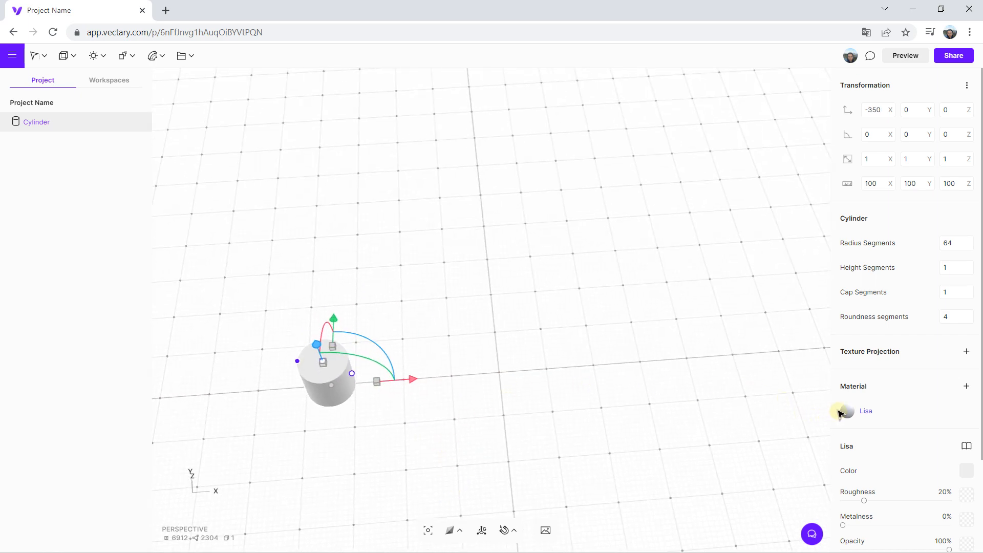
Set the cylinder's material colour to a fully saturated bright red.
left_click(966, 472)
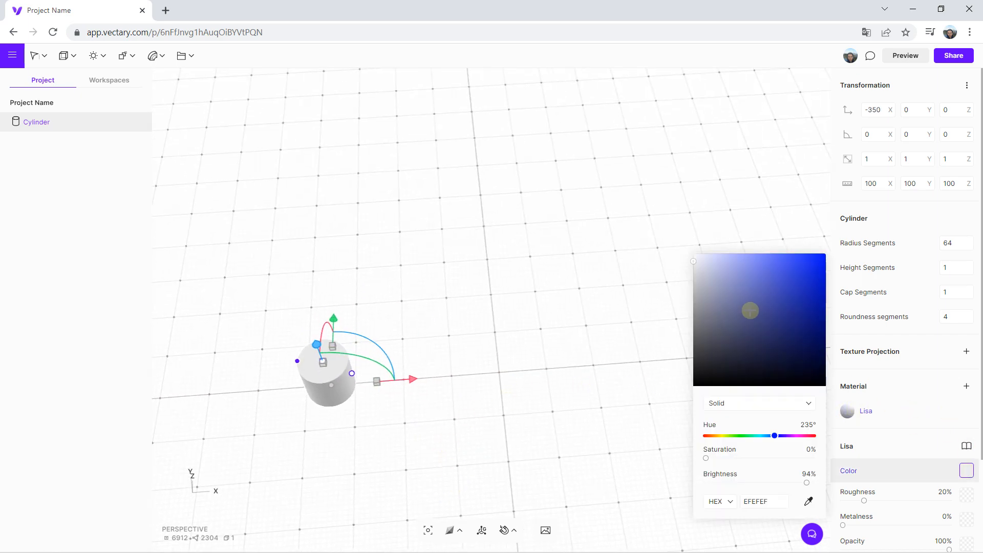
left_click_drag(711, 373, 693, 399)
left_click(713, 436)
left_click_drag(711, 436, 696, 436)
left_click_drag(815, 257, 830, 243)
left_click_drag(537, 297, 525, 329)
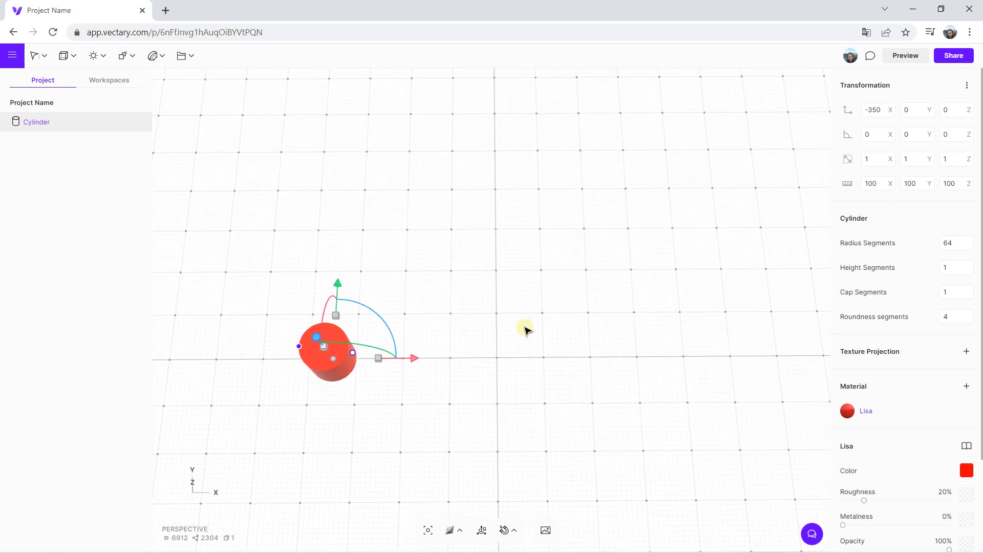
Switch the viewport to the top view and apply a radial array to the red cylinder.
left_click(194, 482)
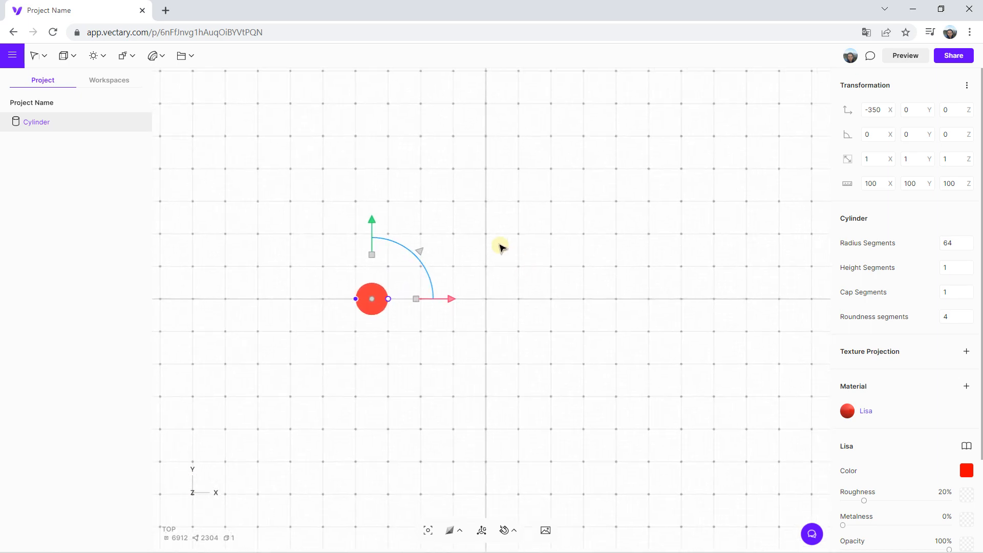
right_click_drag(513, 256, 450, 194)
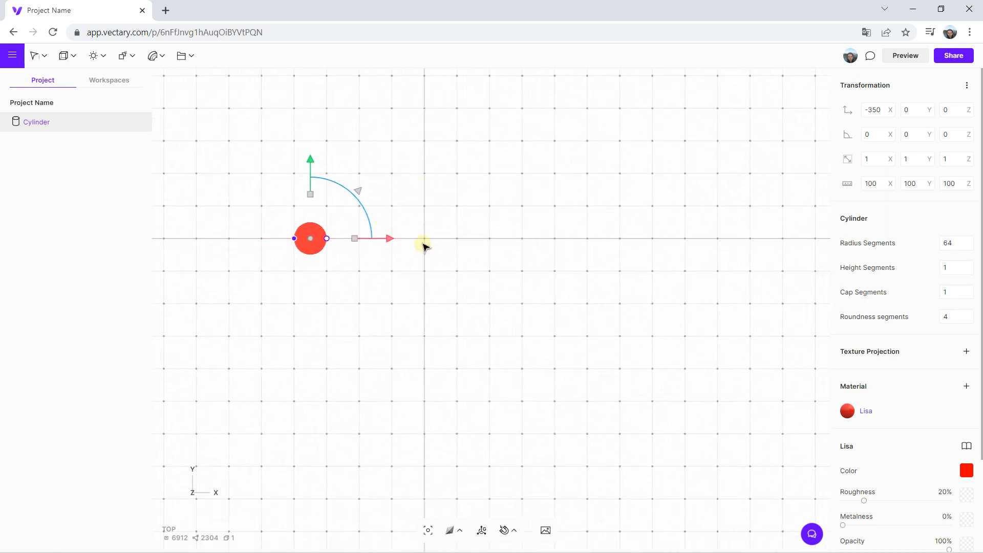
left_click(122, 55)
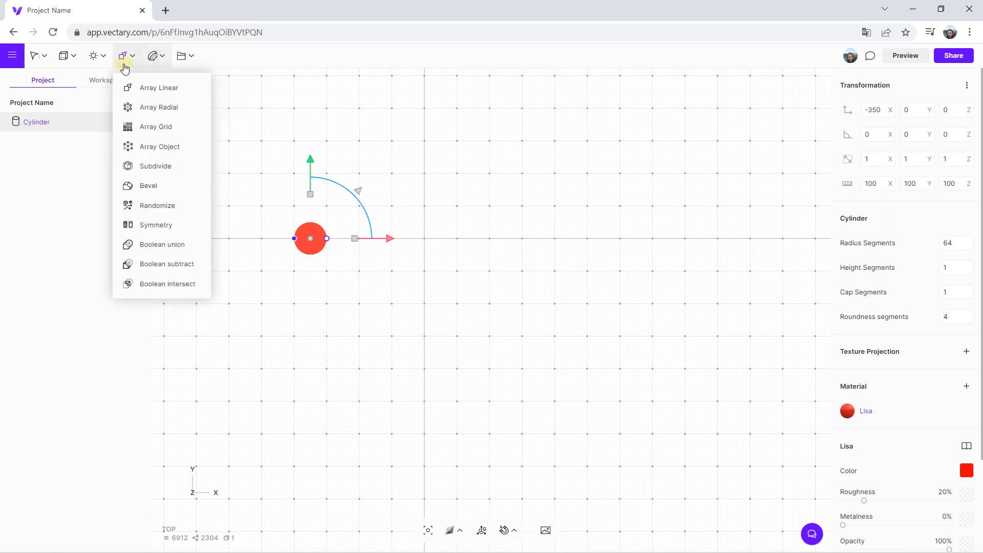
left_click(139, 105)
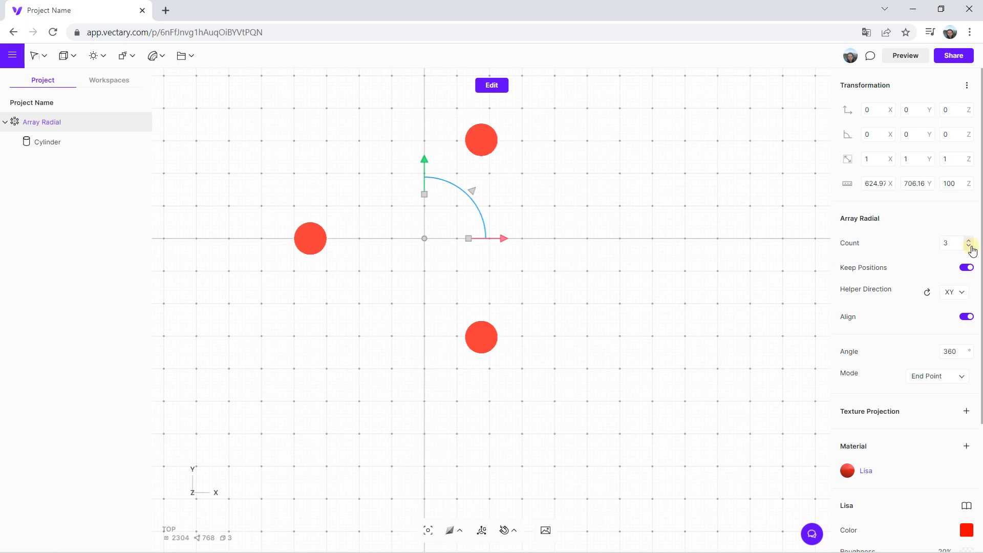
Set the radial array's count to 10 after trying counts of 11 and 14.
left_click_drag(968, 246, 968, 246)
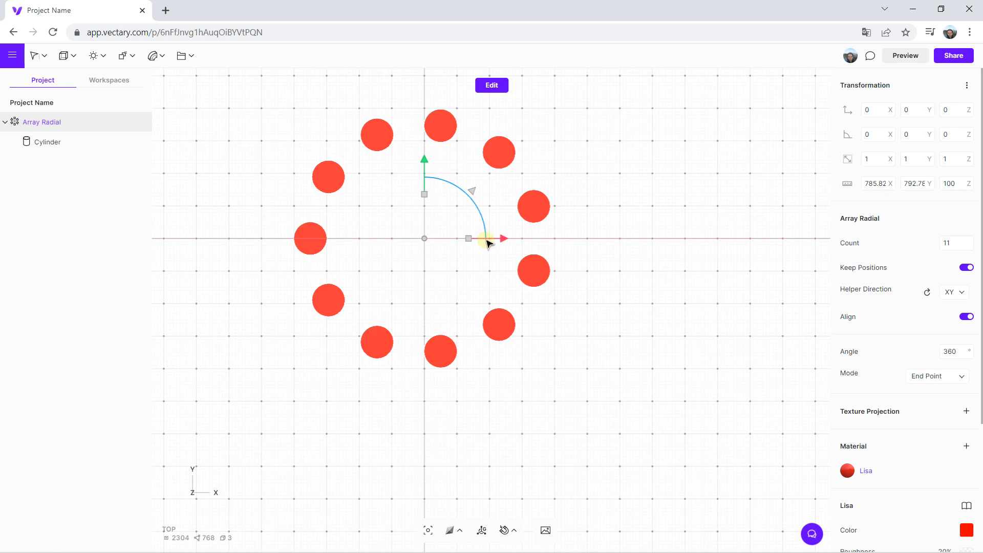
left_click_drag(487, 241, 524, 242)
mouse_move(969, 249)
left_mouse_down()
mouse_move(969, 223)
mouse_move(969, 244)
left_mouse_up()
left_click_drag(517, 241, 484, 241)
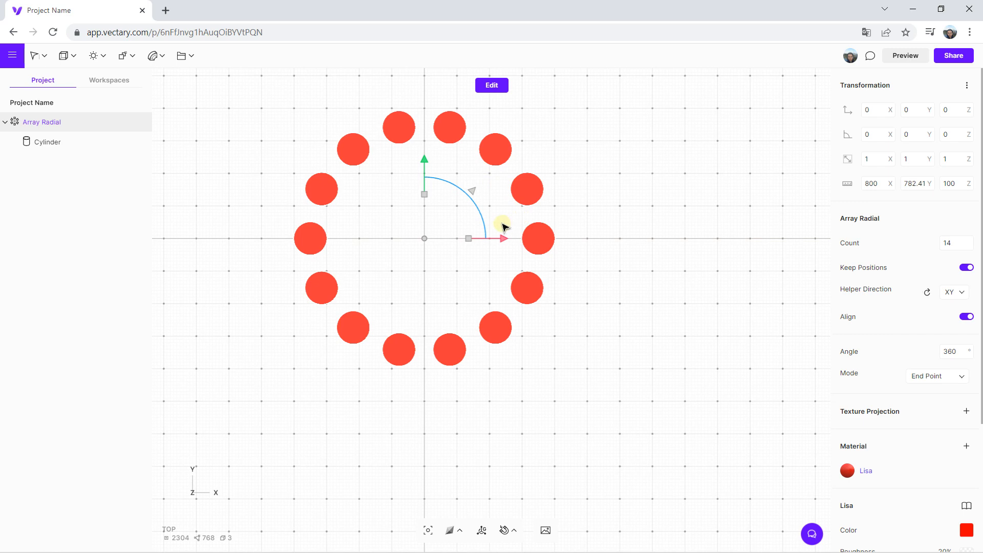
left_click_drag(968, 239, 969, 243)
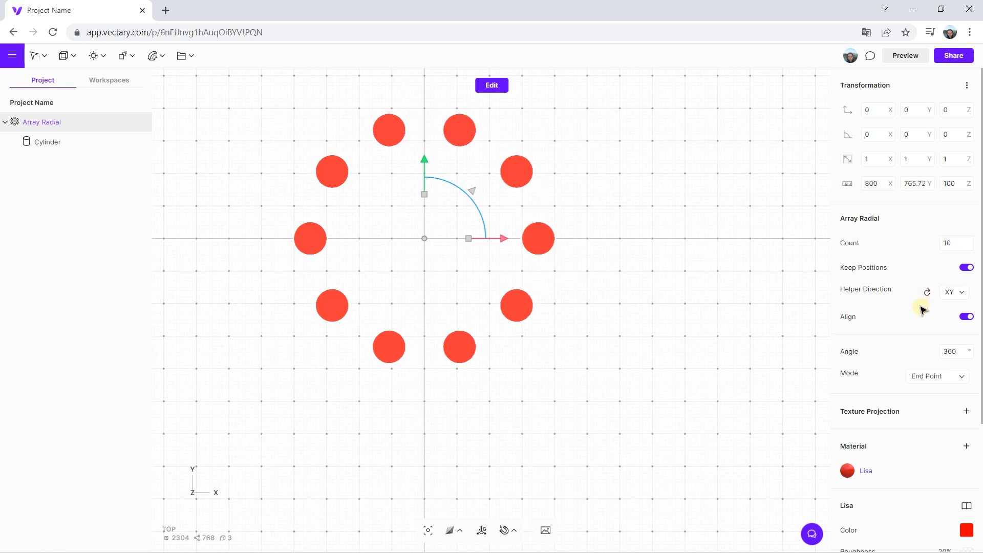
Turn off Keep Positions on the radial array to try a radius of 243, and turn it back on.
left_click(964, 268)
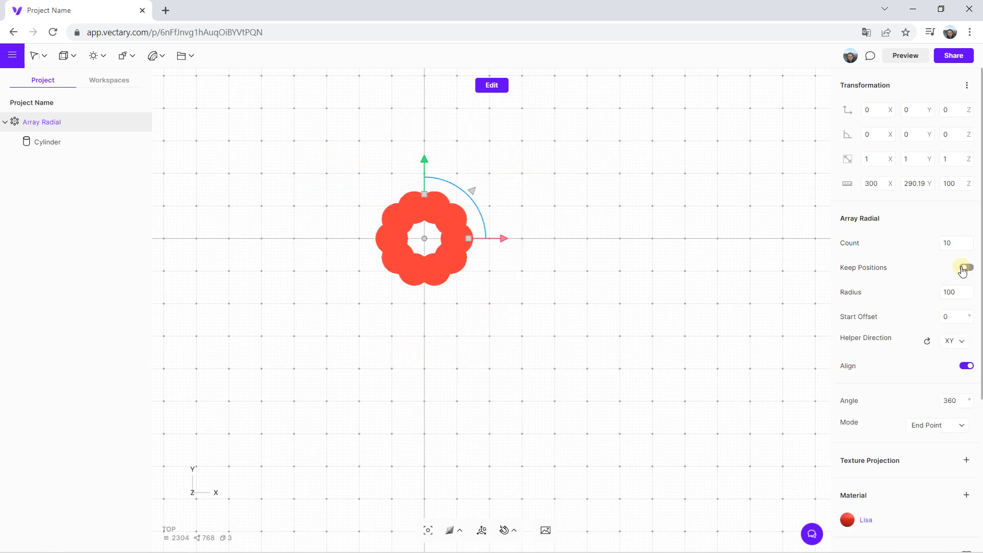
left_click(965, 267)
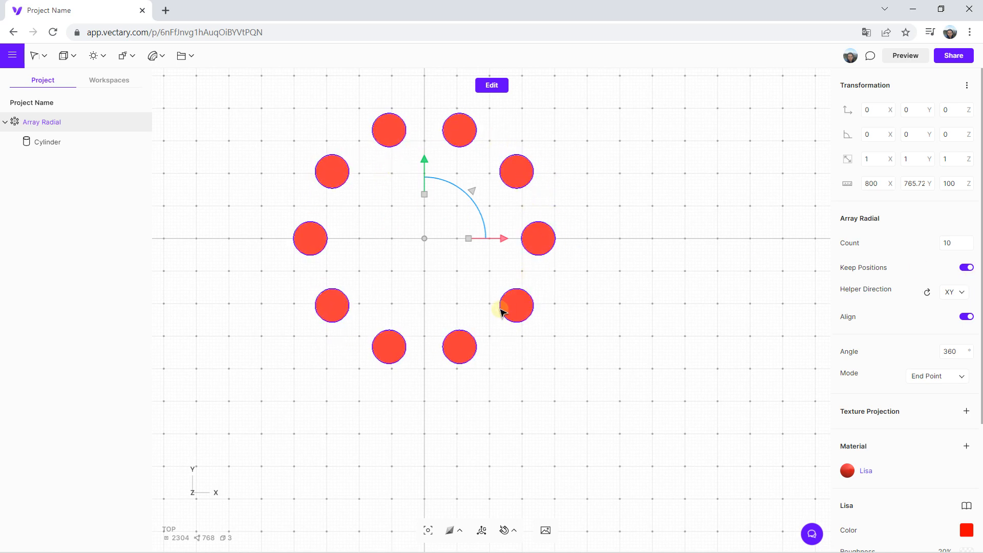
left_click(963, 268)
left_click_drag(439, 249, 399, 211)
scroll(467, 285, "up", 5)
left_click_drag(971, 301, 949, 207)
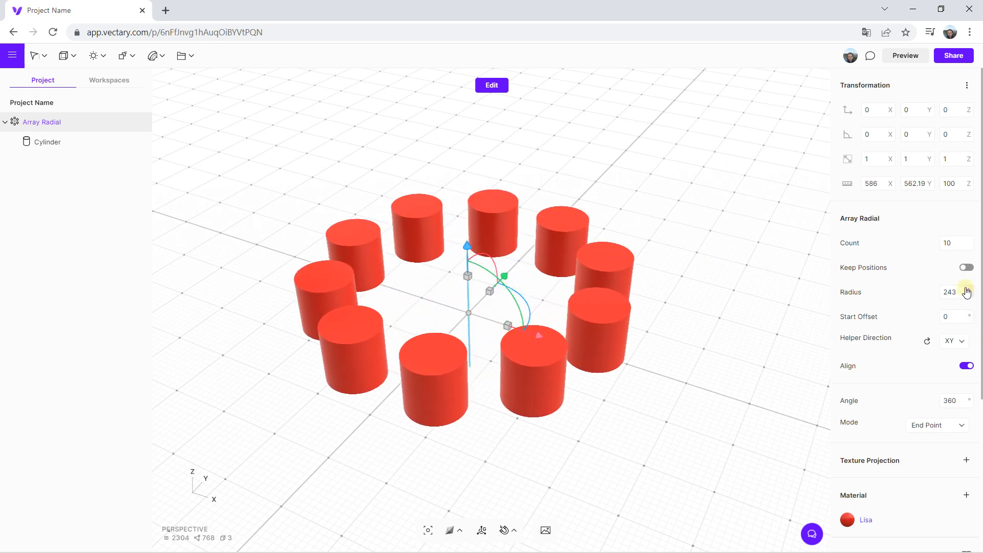
left_click(969, 271)
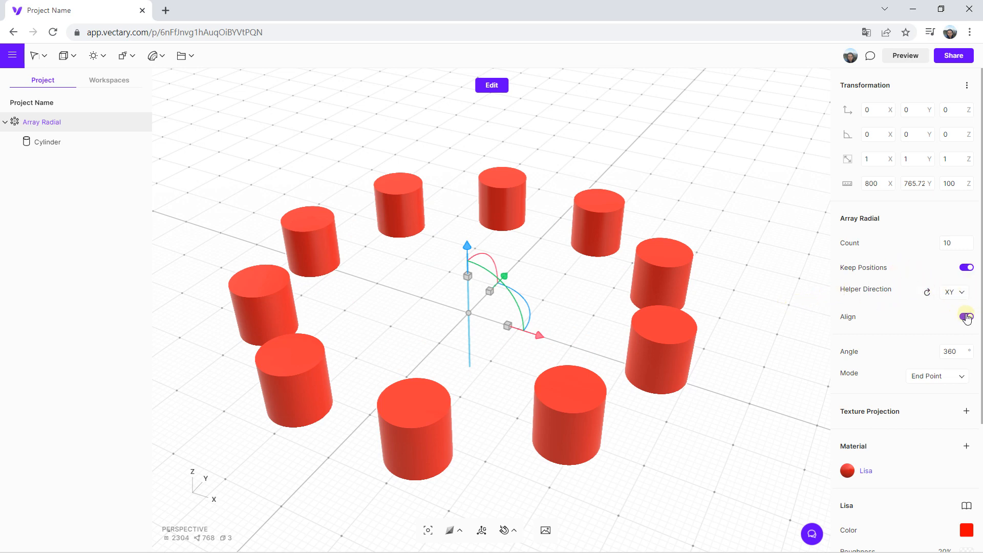
Try varying the radial array's angle and bring it back to 360°.
left_click_drag(691, 297, 756, 371)
left_click_drag(691, 307, 865, 335)
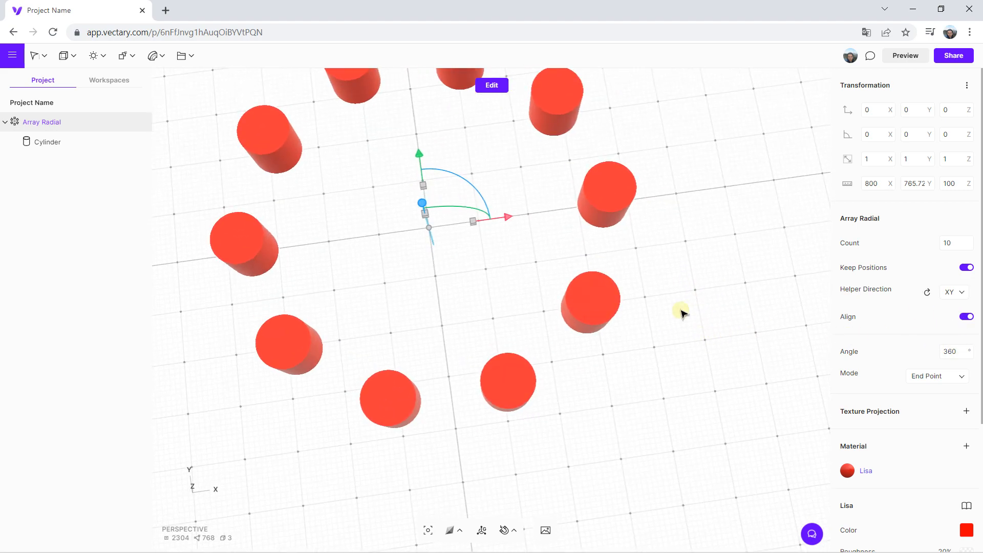
scroll(684, 305, "down", 5)
mouse_move(969, 354)
left_mouse_down()
mouse_move(967, 462)
mouse_move(963, 352)
left_mouse_up()
left_click_drag(742, 318, 510, 281)
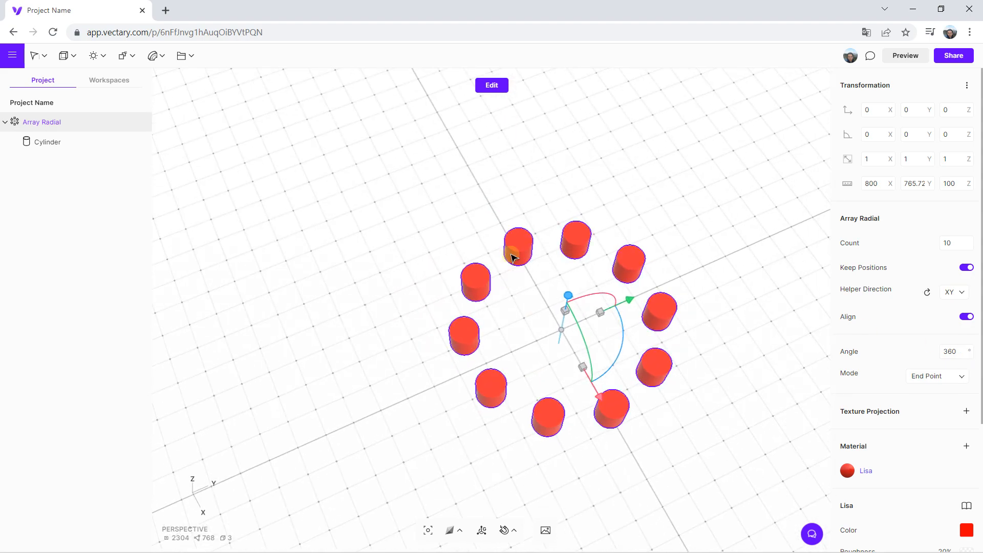
Delete the radial array of red cylinders and add a torus at the origin.
key("Delete")
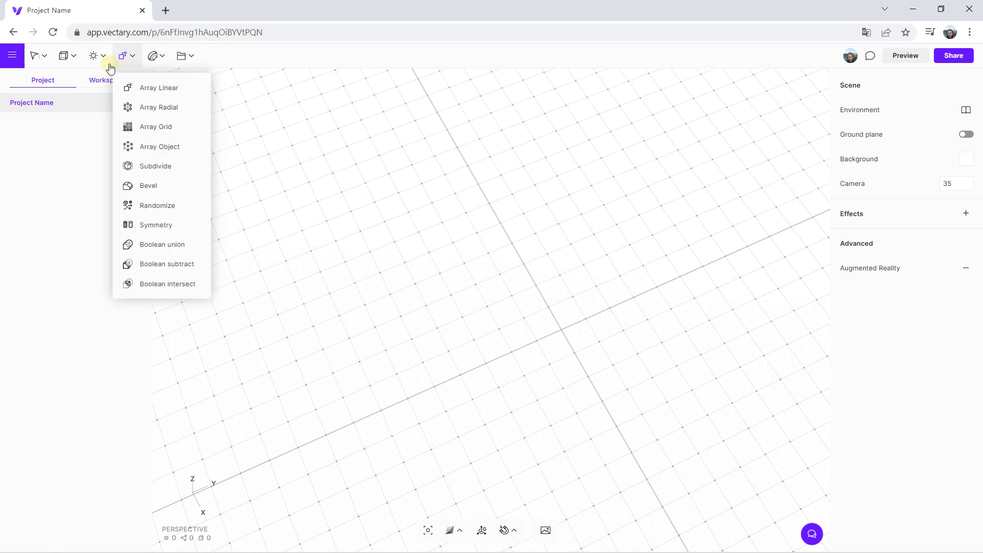
mouse_move(70, 59)
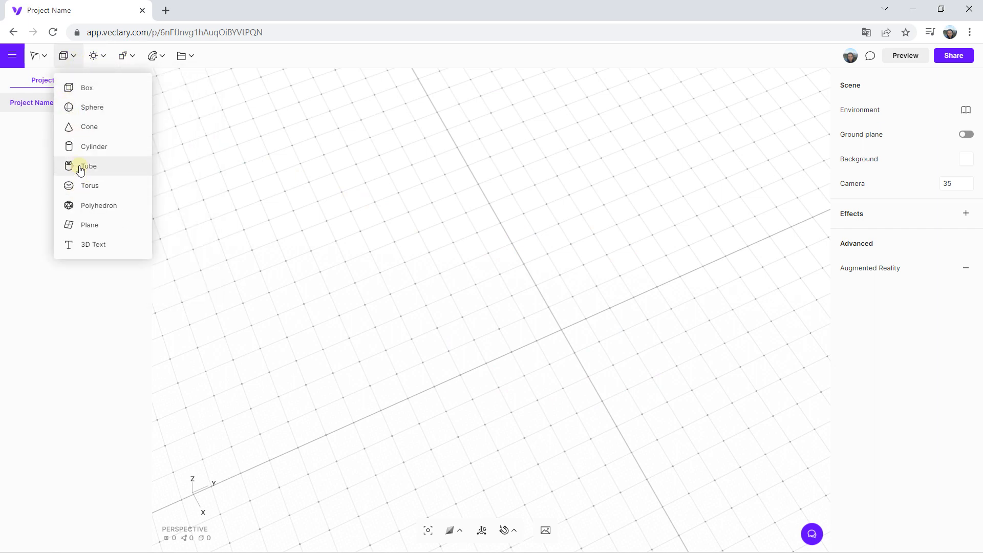
left_click(89, 186)
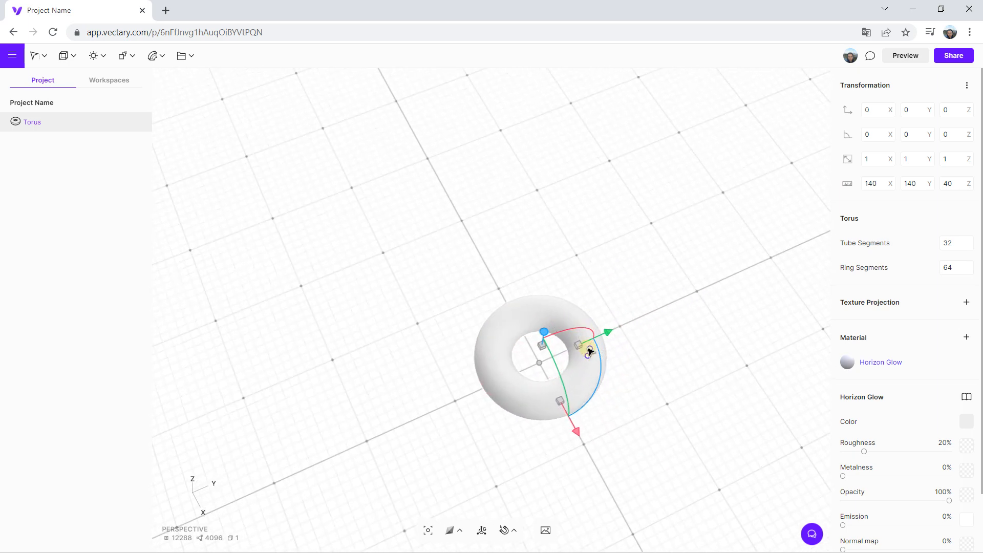
Thin the torus ring to a Z size of 20 and scale the torus to 0.66 along X.
left_click_drag(594, 349, 584, 360)
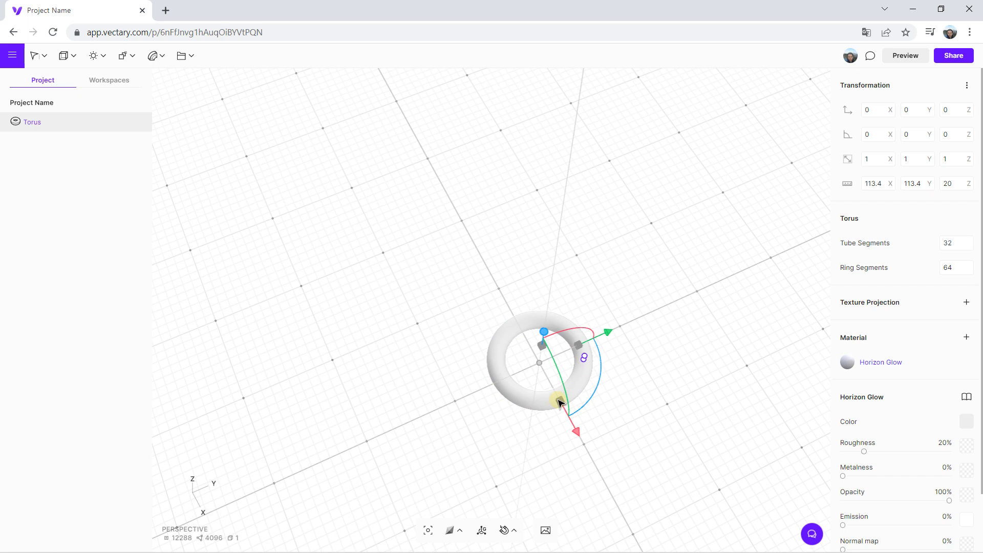
left_click_drag(559, 402, 551, 390)
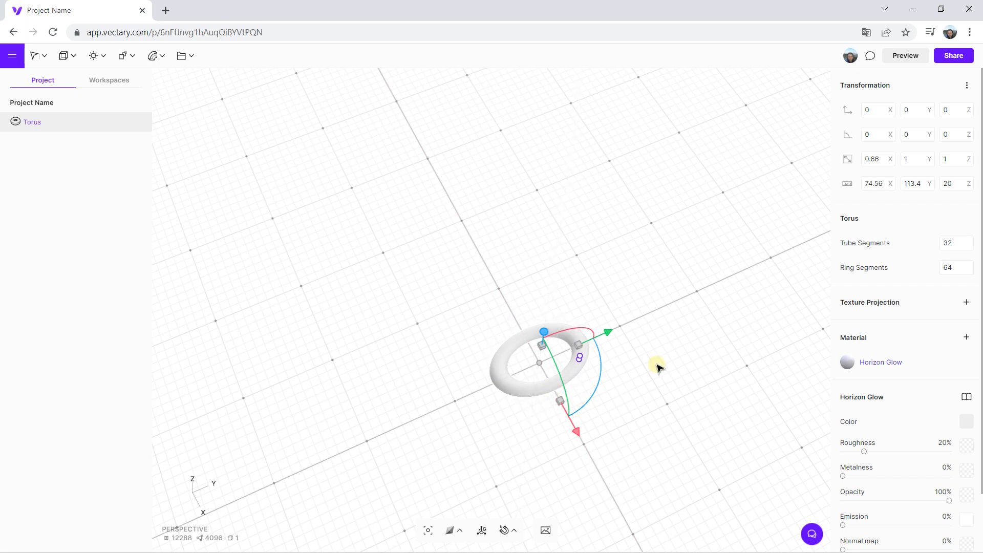
right_click_drag(658, 367, 647, 355)
scroll(564, 428, "up", 3)
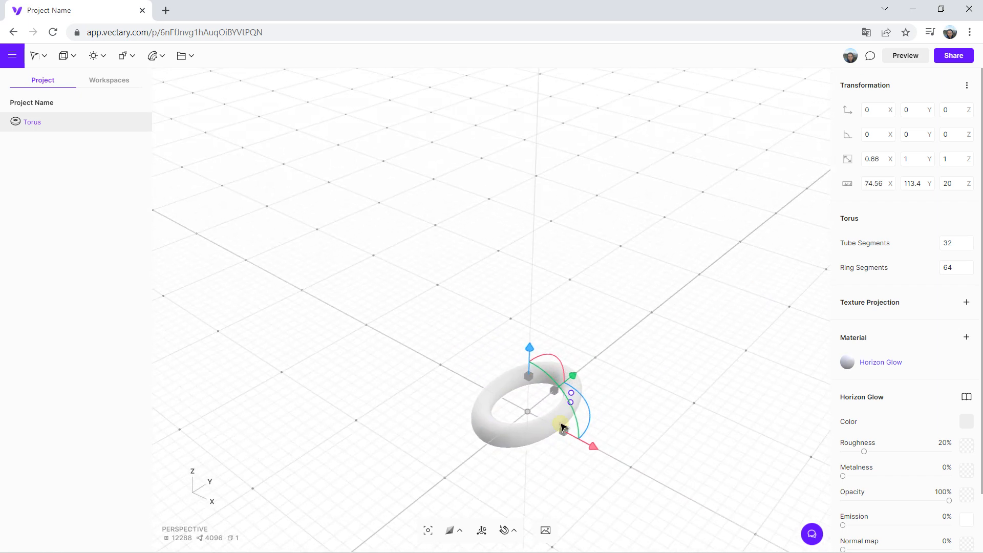
Change the torus material's color to a bright, saturated green.
left_click(967, 422)
left_click_drag(751, 301, 701, 338)
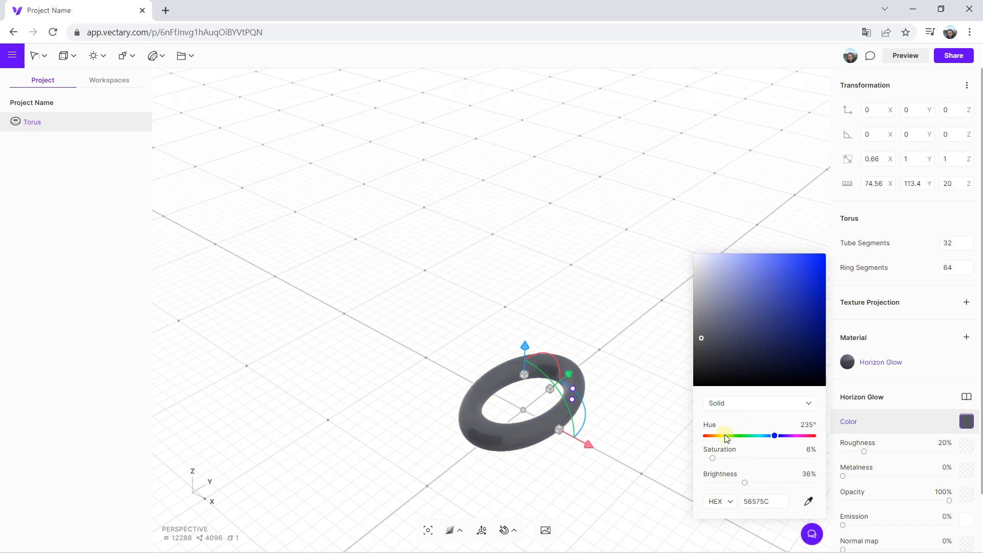
left_click(722, 436)
left_click_drag(794, 313, 843, 298)
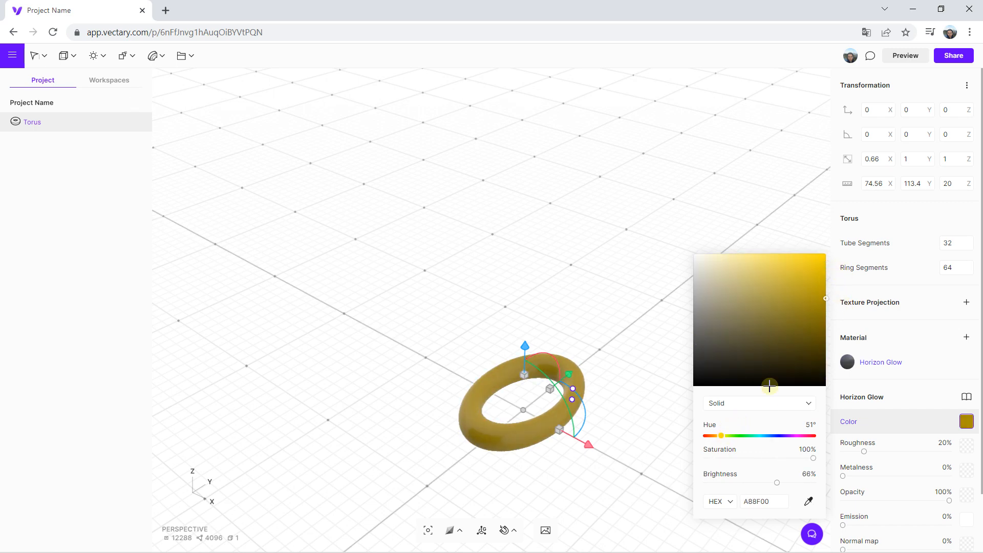
left_click_drag(757, 437, 741, 437)
left_click_drag(784, 338, 847, 263)
Apply a radial array to the green torus and set its count to 4.
left_click_drag(653, 332, 536, 352)
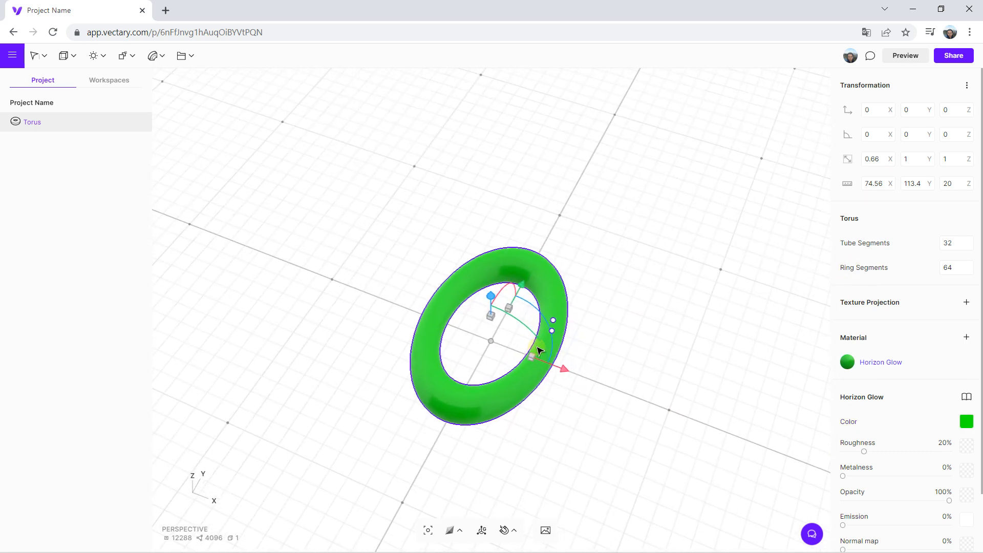
left_click(127, 56)
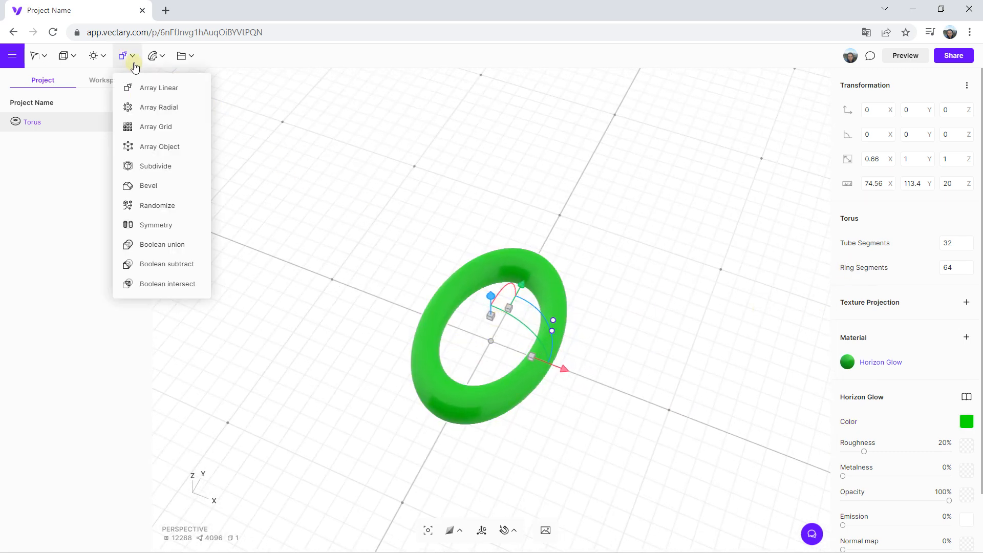
left_click(180, 116)
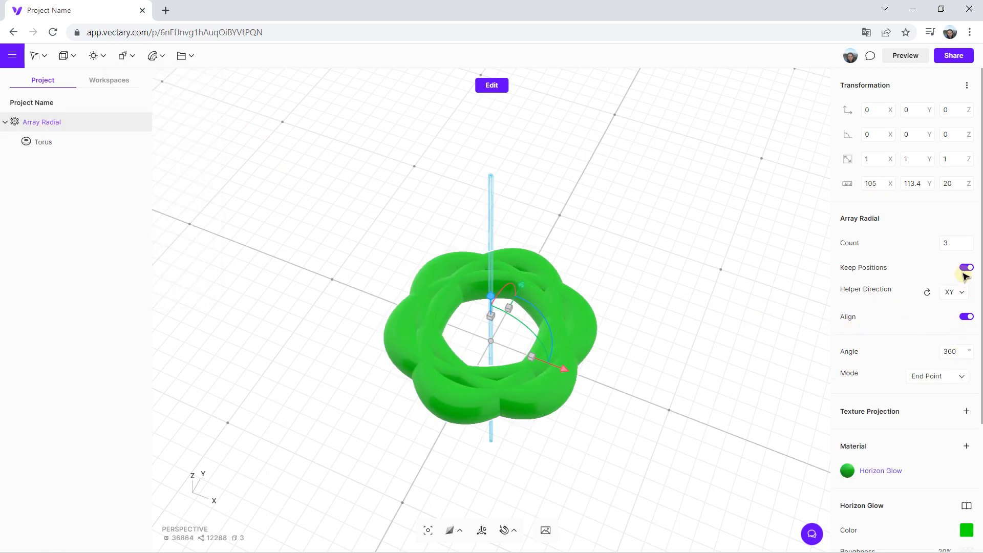
left_click(968, 245)
left_click(967, 244)
left_click(966, 244)
left_click(967, 243)
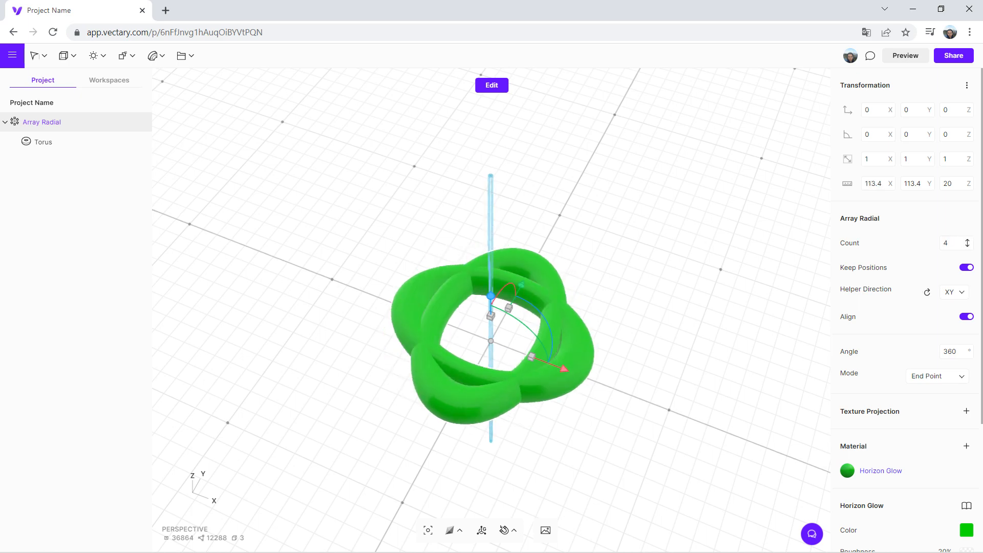
Turn off Keep Positions on the torus array, then set its radius to 84 and its count to 10.
left_click(966, 268)
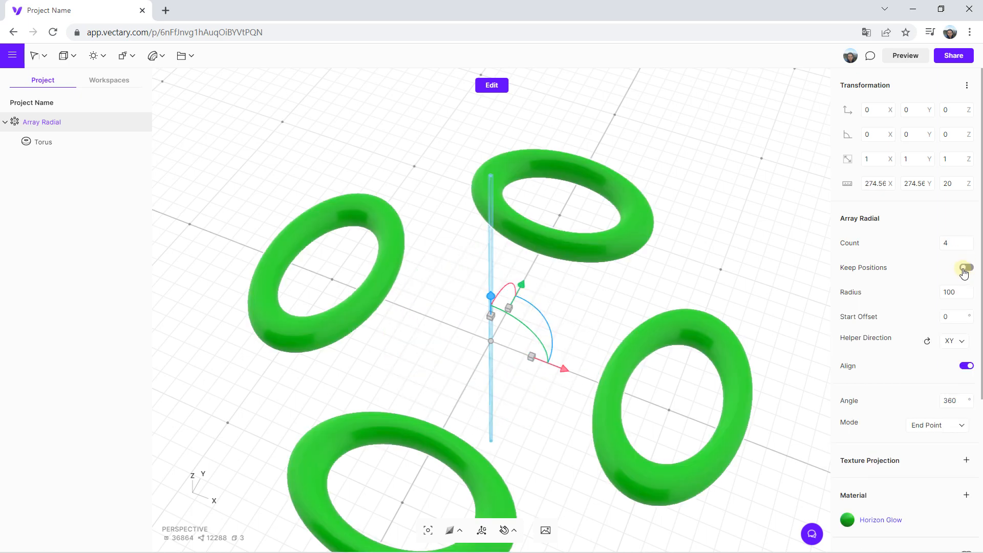
scroll(592, 316, "down", 5)
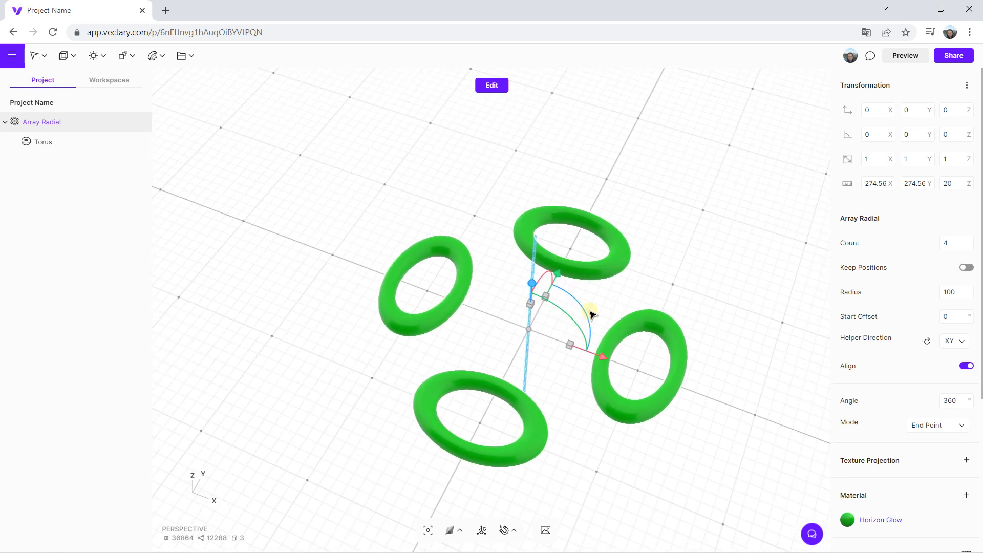
left_click_drag(968, 292, 966, 302)
left_click_drag(966, 253, 967, 242)
Set the radial array's start offset to -2° and toggle Align off and back on.
left_click_drag(681, 333, 550, 345)
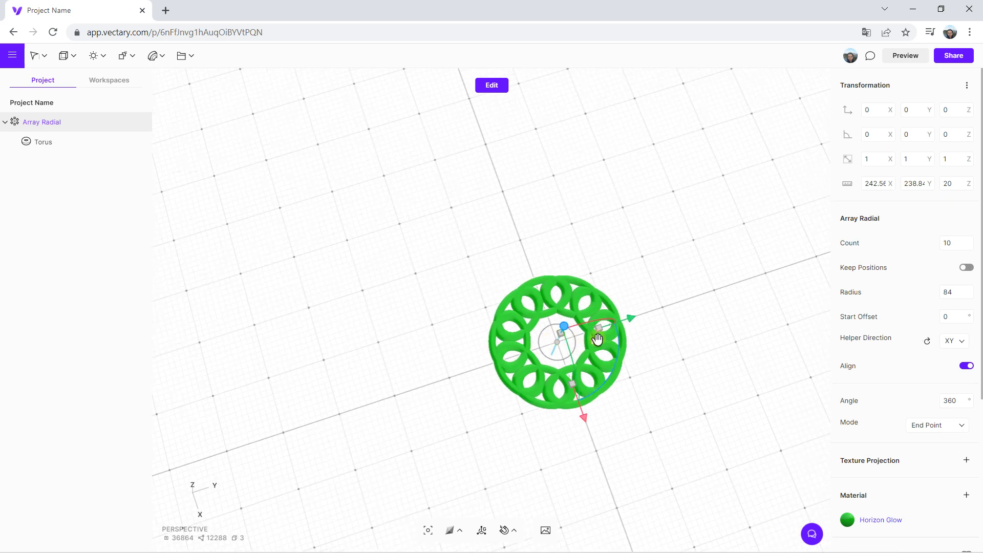
left_click_drag(968, 318, 968, 327)
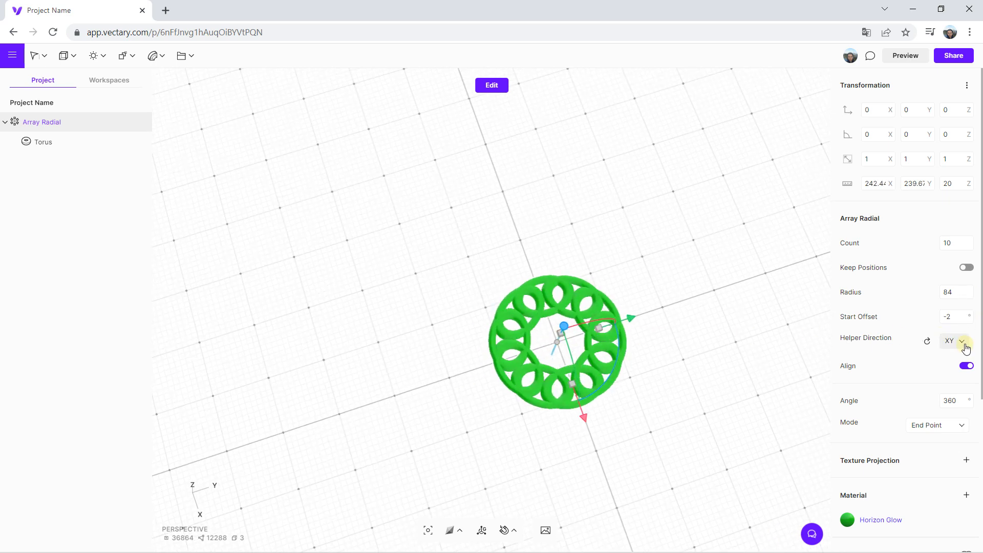
left_click(966, 366)
left_click(966, 367)
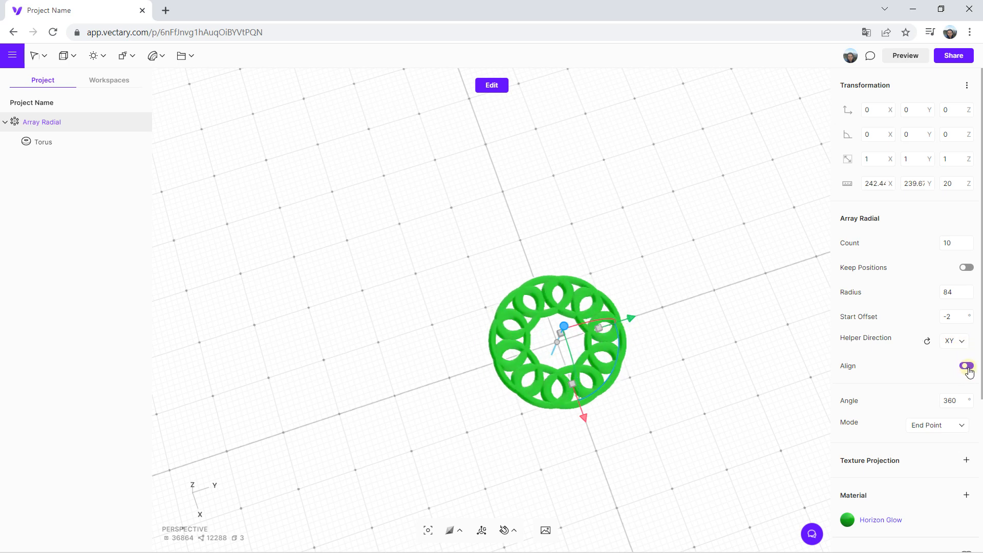
Increase the radial array's count to 19 and its radius to 195 to form a ring of linked tori.
left_click_drag(681, 309, 685, 310)
left_click_drag(967, 243, 966, 240)
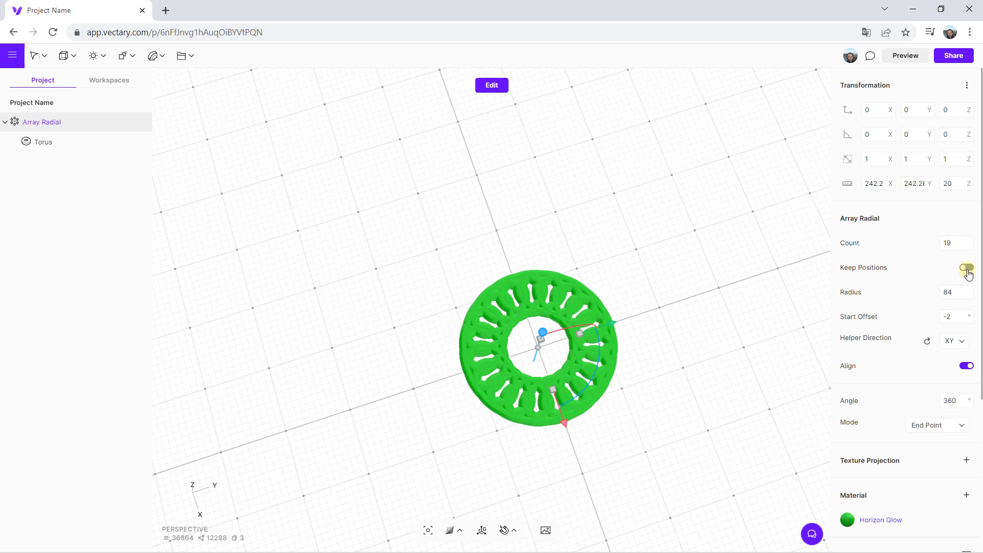
left_click_drag(966, 296, 956, 225)
Try the XZ helper direction on the torus array and switch it to YZ.
right_click_drag(767, 402, 929, 351)
left_click(957, 343)
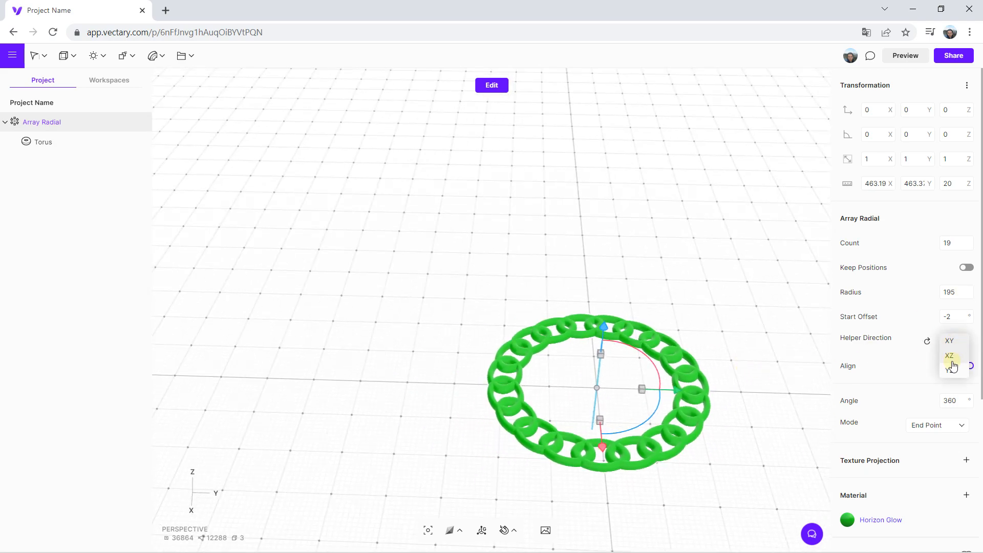
left_click(950, 361)
right_click_drag(701, 361, 687, 411)
left_click(954, 341)
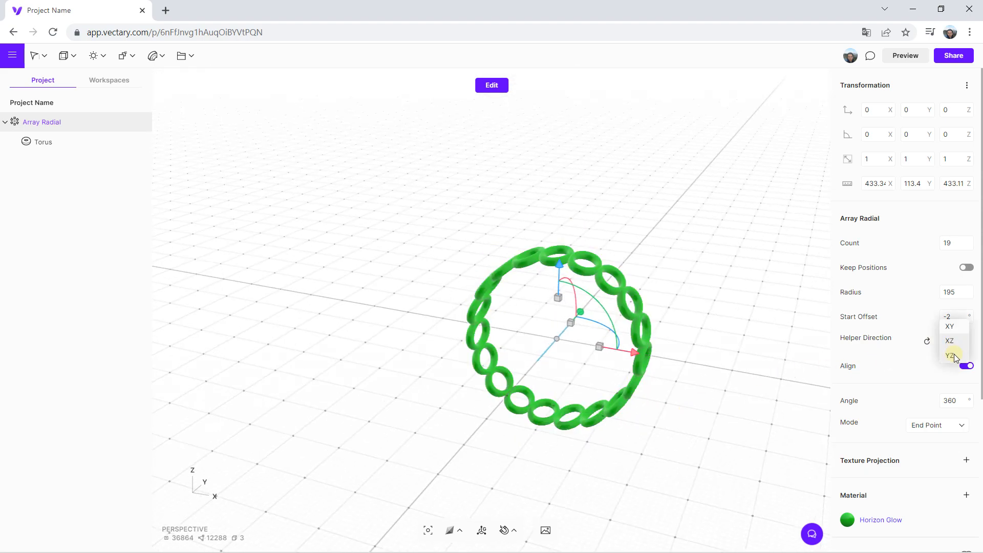
left_click(951, 356)
right_click_drag(766, 358, 479, 342)
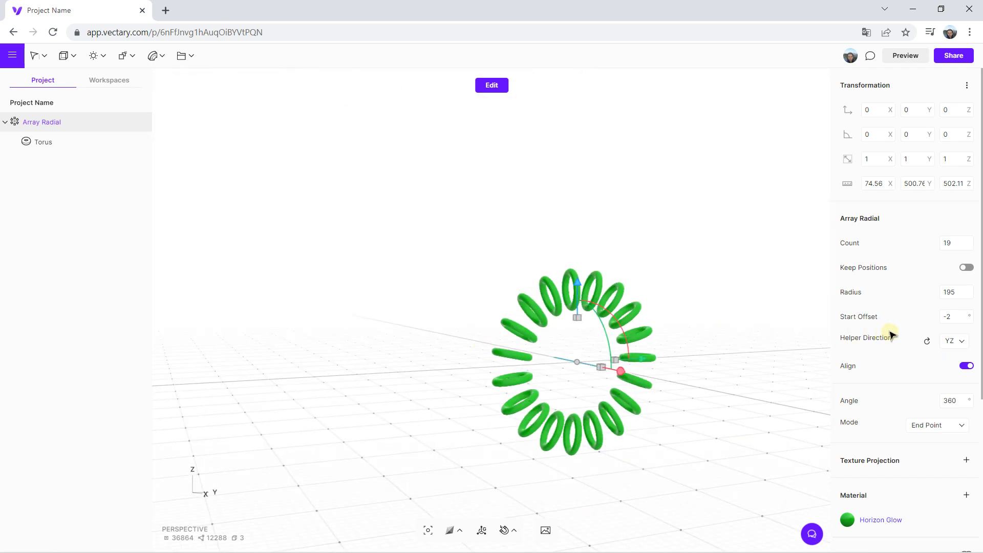
Increase the torus array's count to 32.
mouse_move(968, 251)
left_mouse_down()
mouse_move(967, 210)
mouse_move(965, 269)
mouse_move(963, 238)
left_mouse_up()
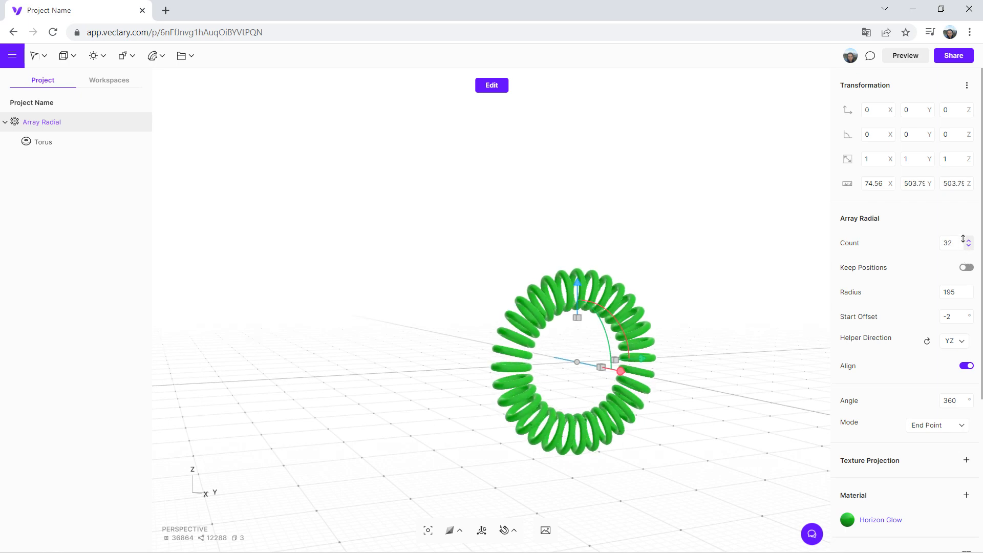
right_click_drag(352, 305, 535, 316)
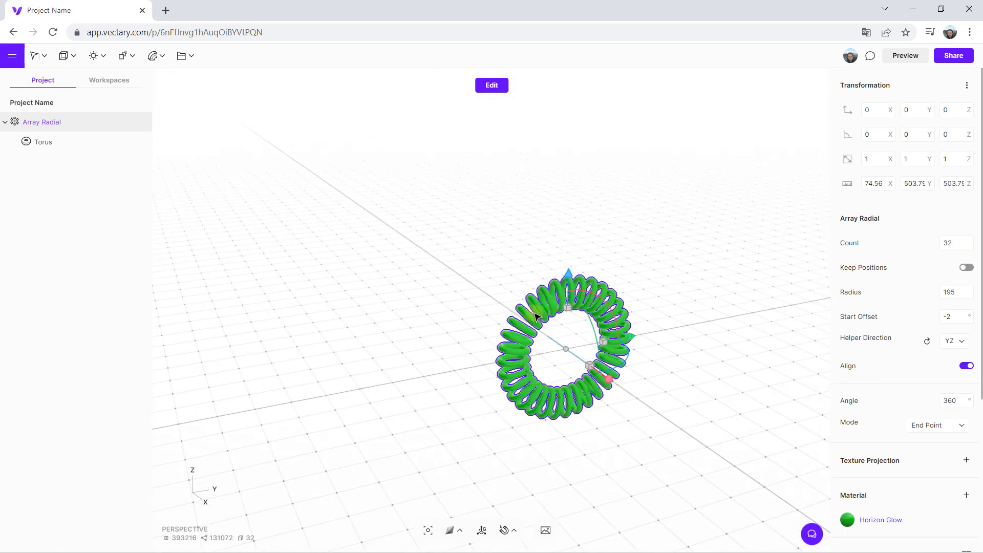
Delete the radial array of tori and add a sphere at the origin.
key("Delete")
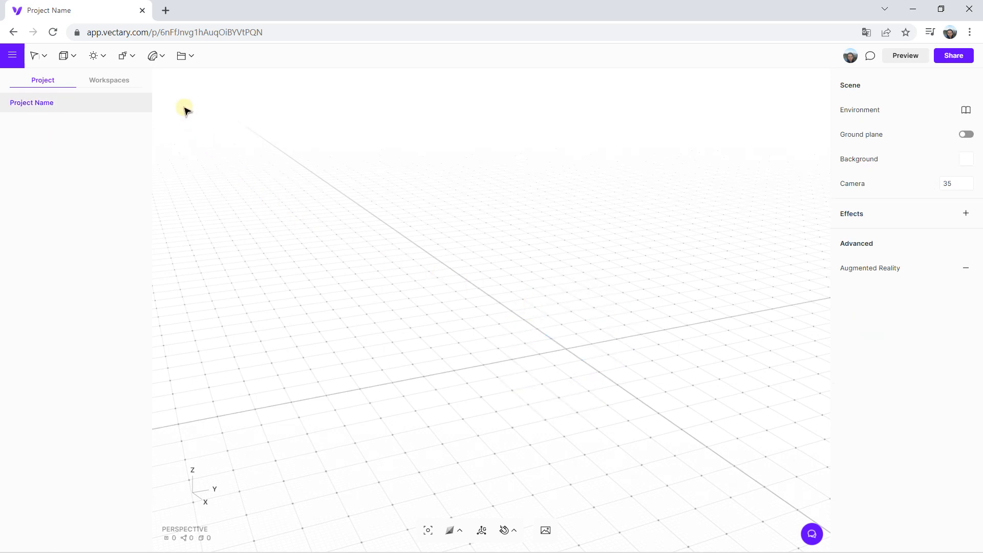
mouse_move(125, 56)
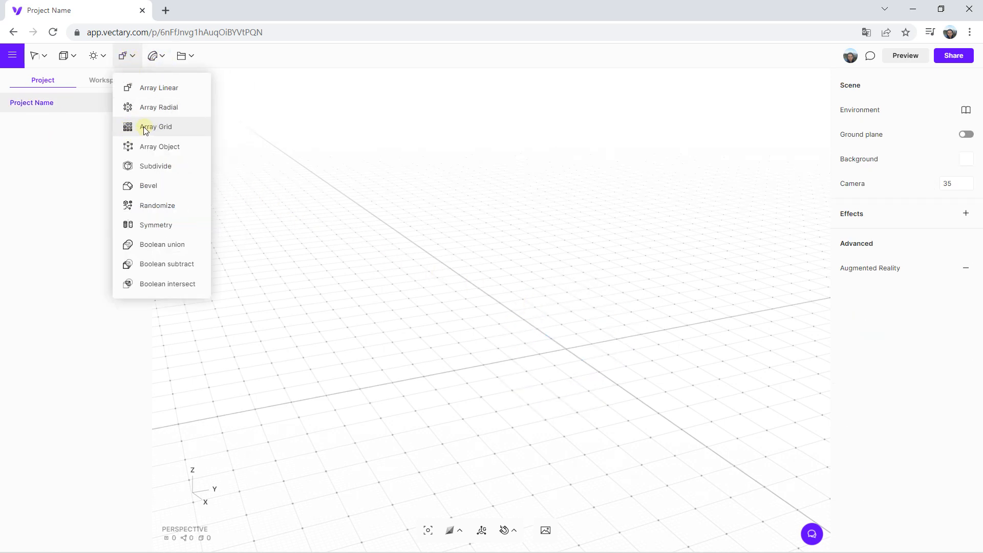
mouse_move(71, 58)
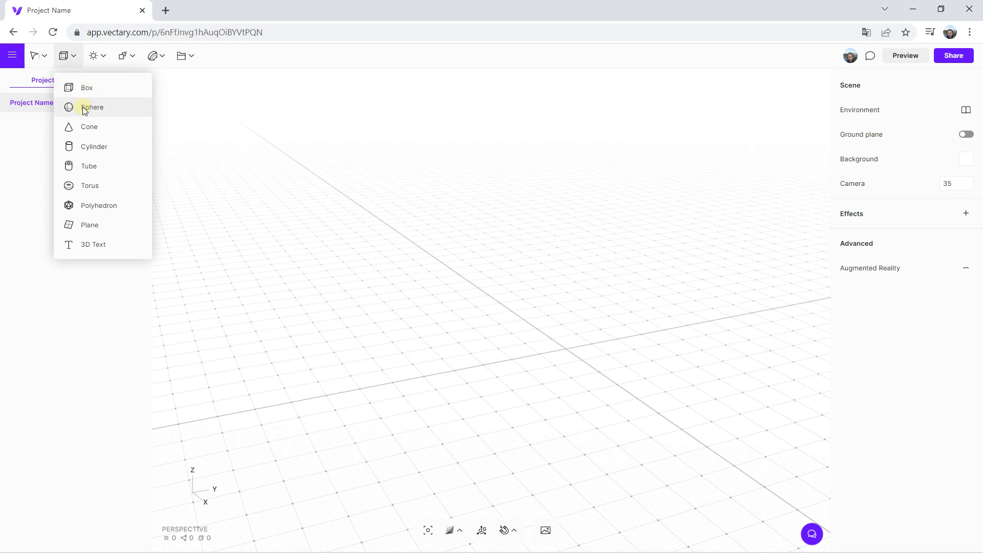
left_click_drag(85, 110, 576, 311)
scroll(714, 320, "up", 5)
scroll(563, 384, "up", 5)
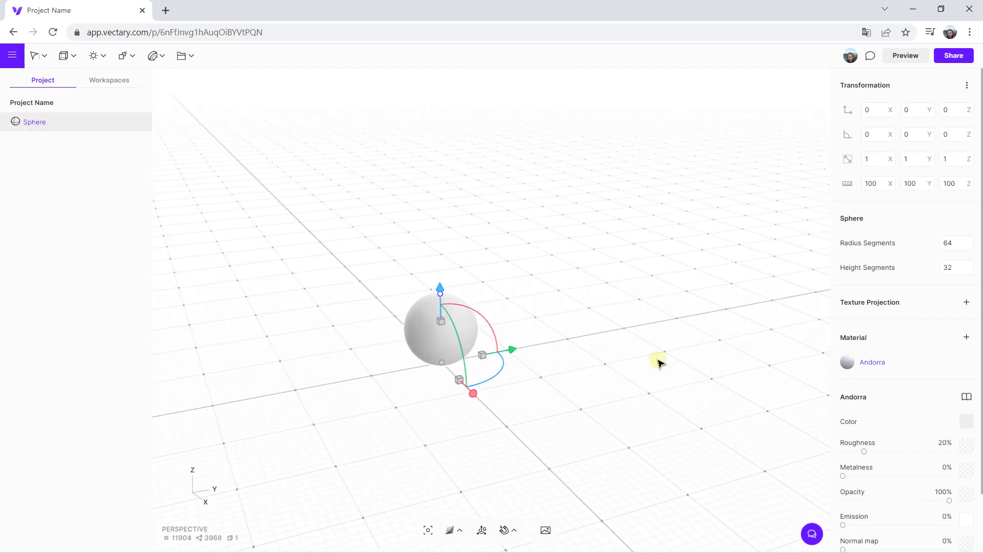
Change the sphere material's color to a fully saturated blue.
left_click(965, 422)
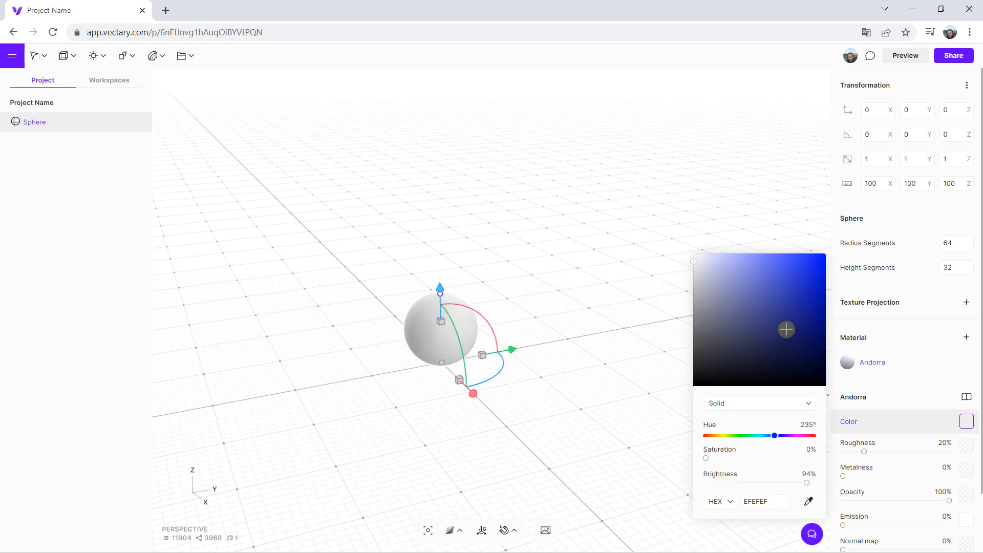
left_click_drag(786, 330, 840, 239)
left_click(632, 324)
Apply a grid array to the blue sphere with counts of 6 in X, 1 in Y and 1 in Z.
left_click_drag(632, 325, 524, 346)
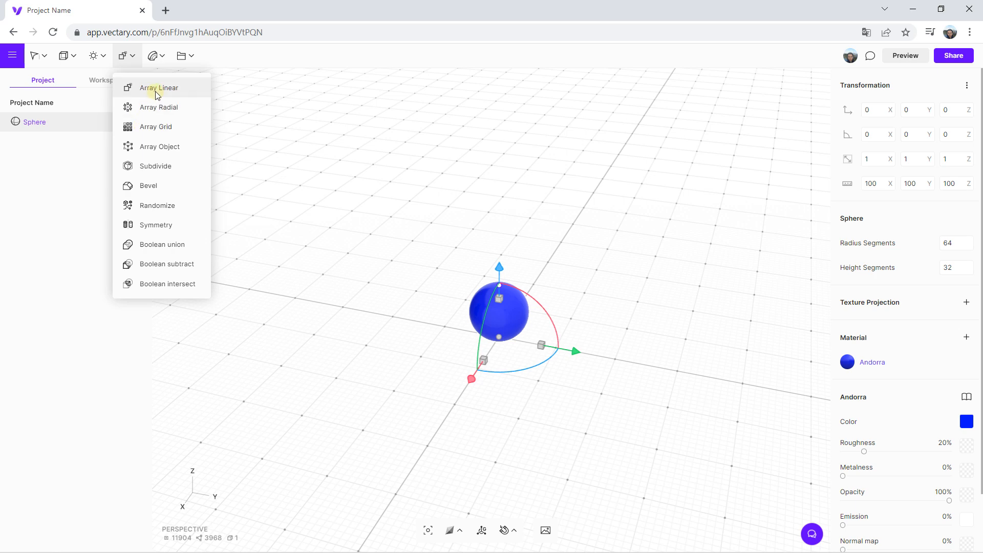
left_click(158, 126)
scroll(536, 275, "down", 5)
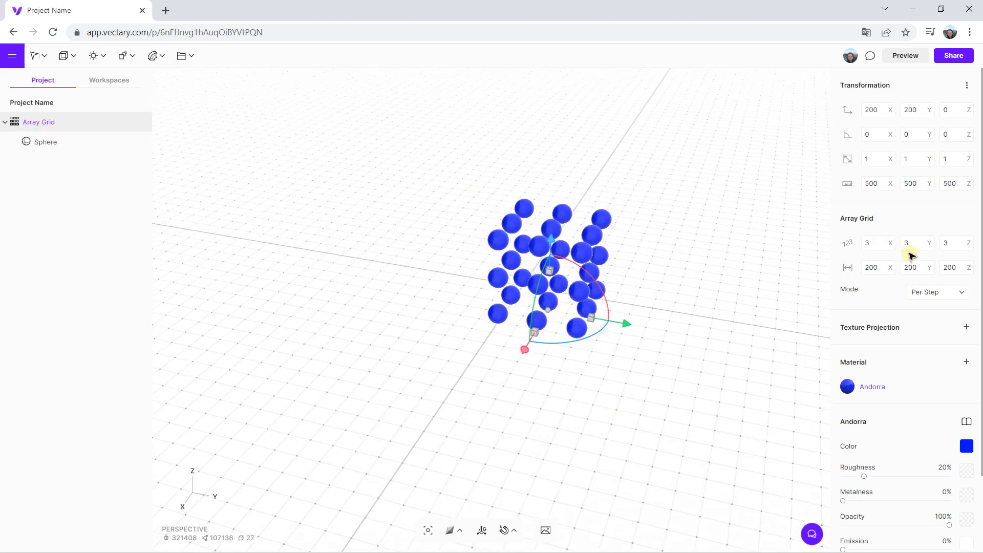
left_click_drag(890, 247, 890, 242)
left_click_drag(967, 245, 929, 248)
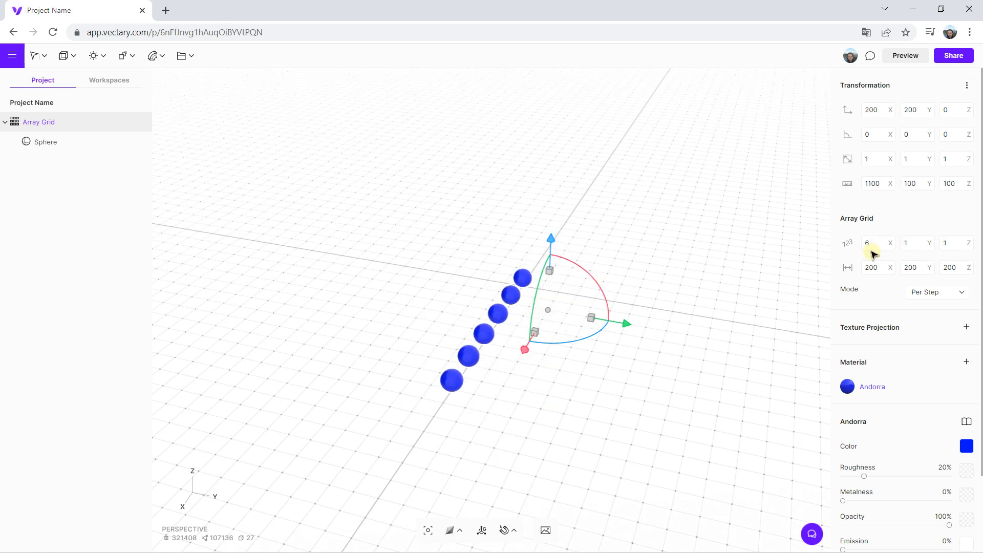
Increase the sphere grid's Y and Z counts to 6 each to form a cubic arrangement.
right_click_drag(567, 317, 449, 308)
scroll(449, 308, "up", 4)
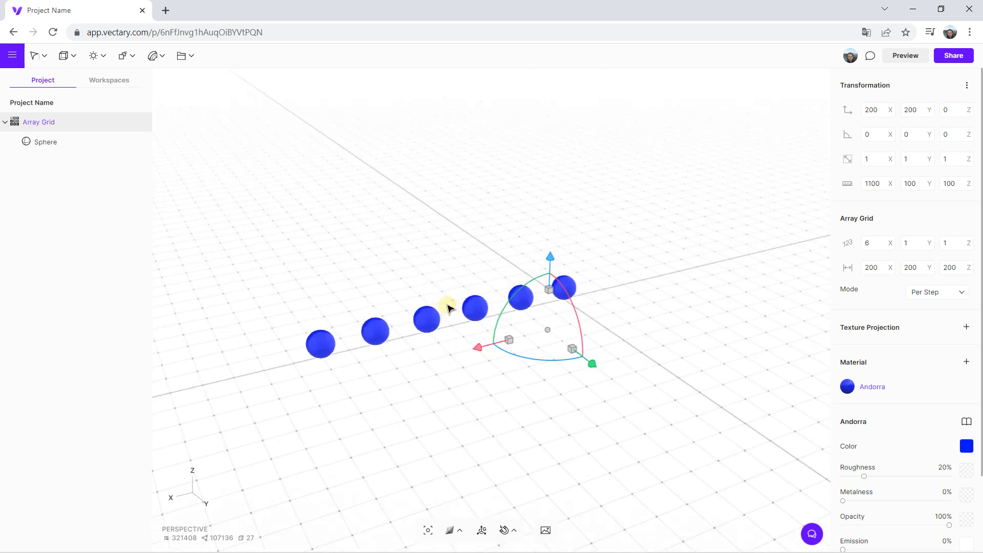
left_click_drag(930, 245, 929, 240)
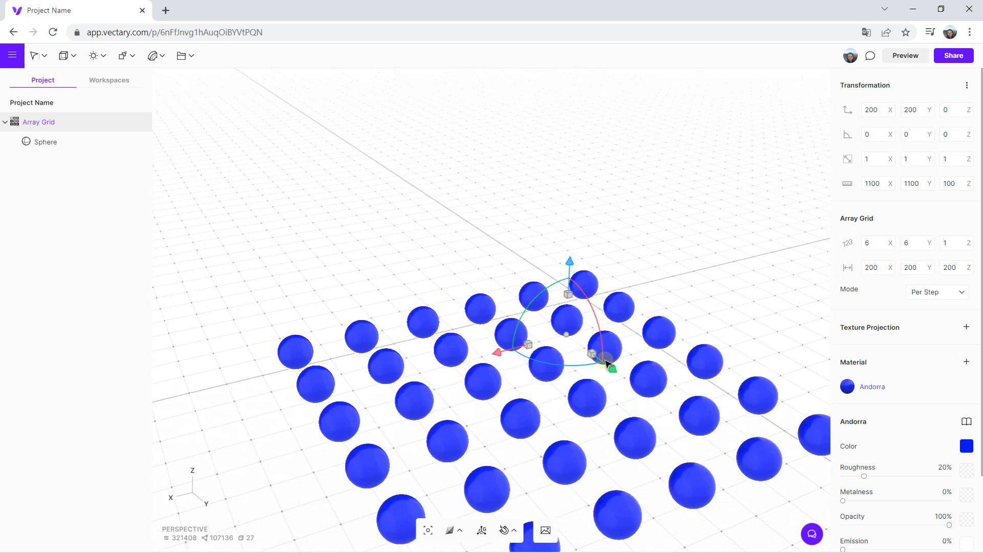
scroll(605, 363, "down", 5)
left_click_drag(969, 243, 970, 240)
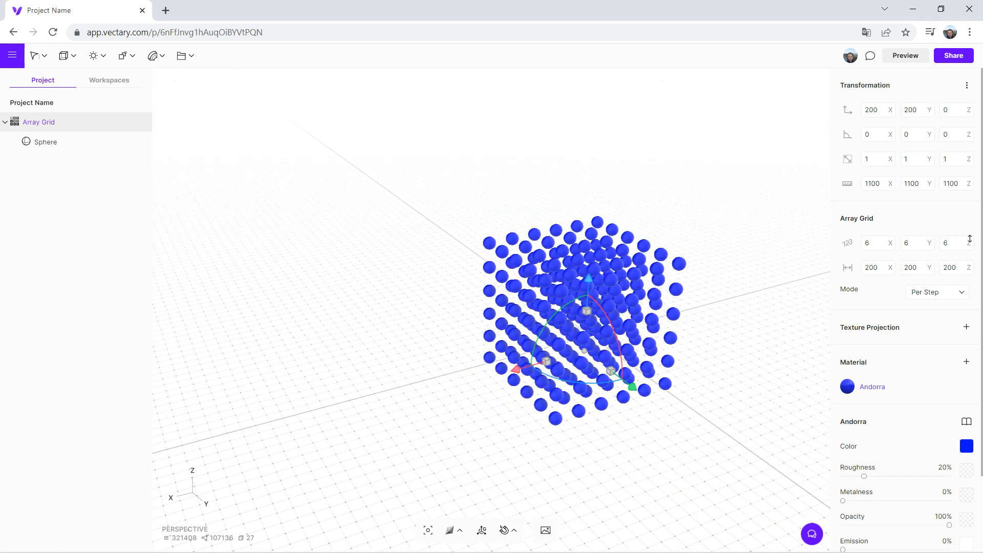
Widen the sphere grid's spacing to 273 in X, 272 in Y and 248 in Z.
right_click_drag(371, 375, 837, 289)
left_click_drag(893, 274, 966, 242)
right_click_drag(362, 262, 563, 269)
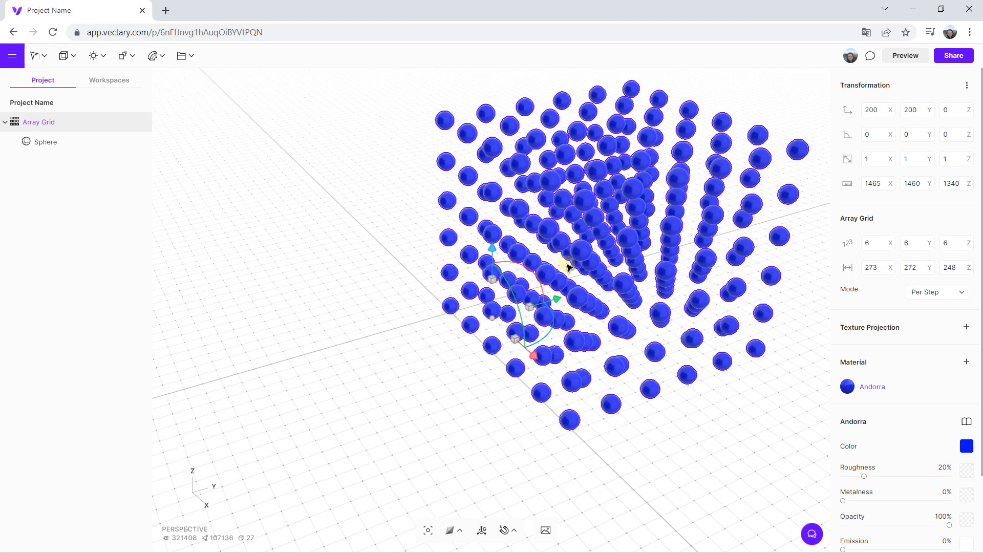
Delete the grid array of spheres and add a box at the origin.
key("Delete")
left_click(67, 57)
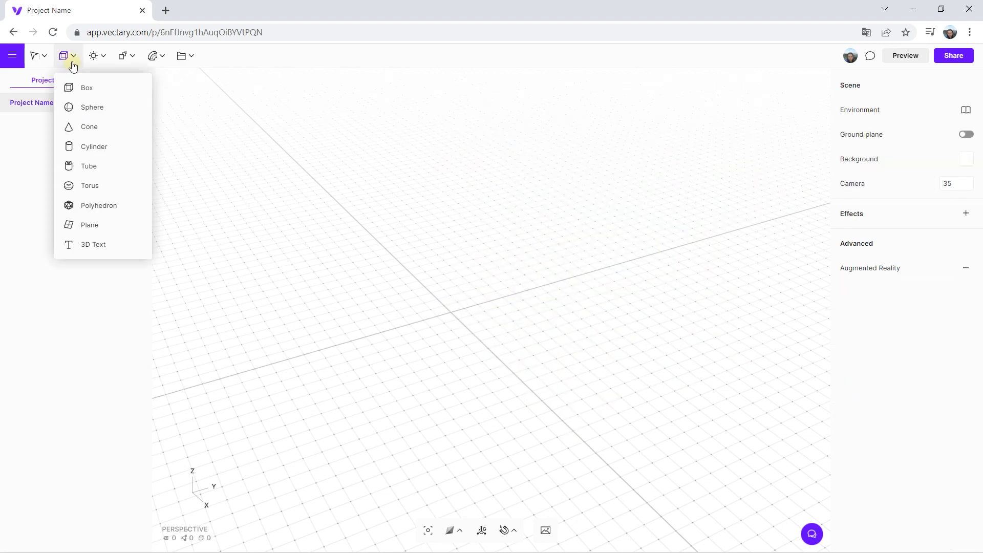
scroll(453, 299, "up", 5)
scroll(439, 296, "up", 2)
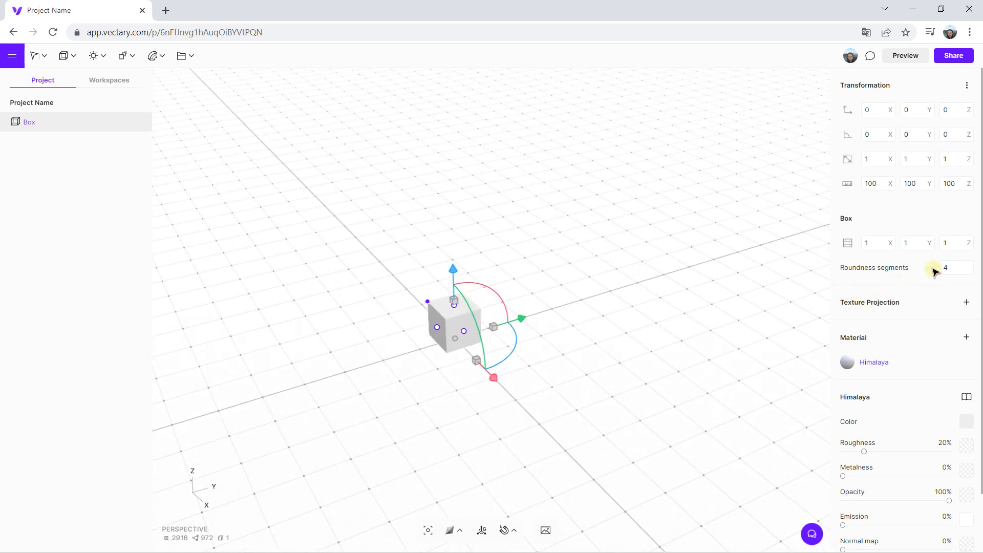
Set the box's segments to 11 in X, 12 in Y and 9 in Z, and color it orange.
left_click_drag(888, 245, 969, 241)
scroll(507, 309, "up", 5)
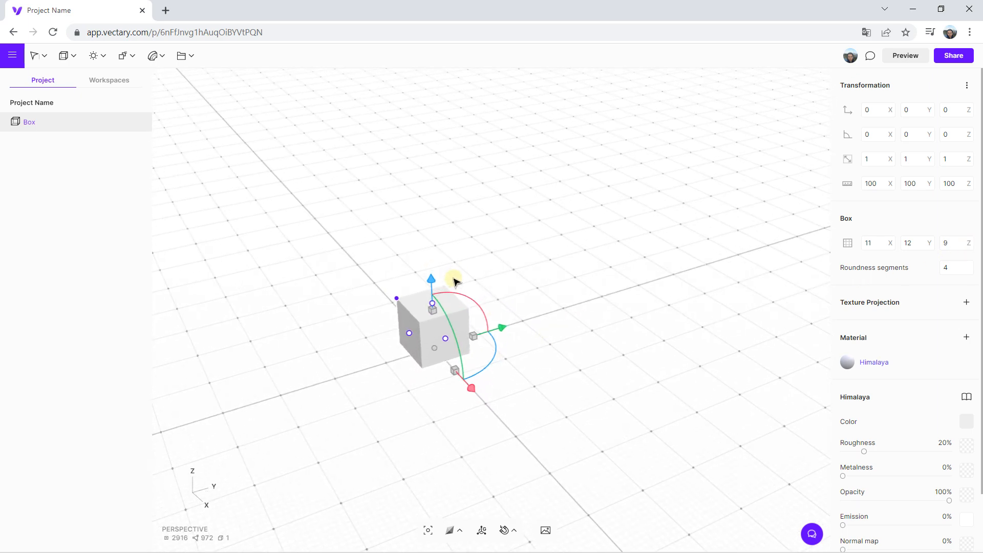
left_click(966, 421)
left_click_drag(754, 434, 714, 439)
left_click(768, 347)
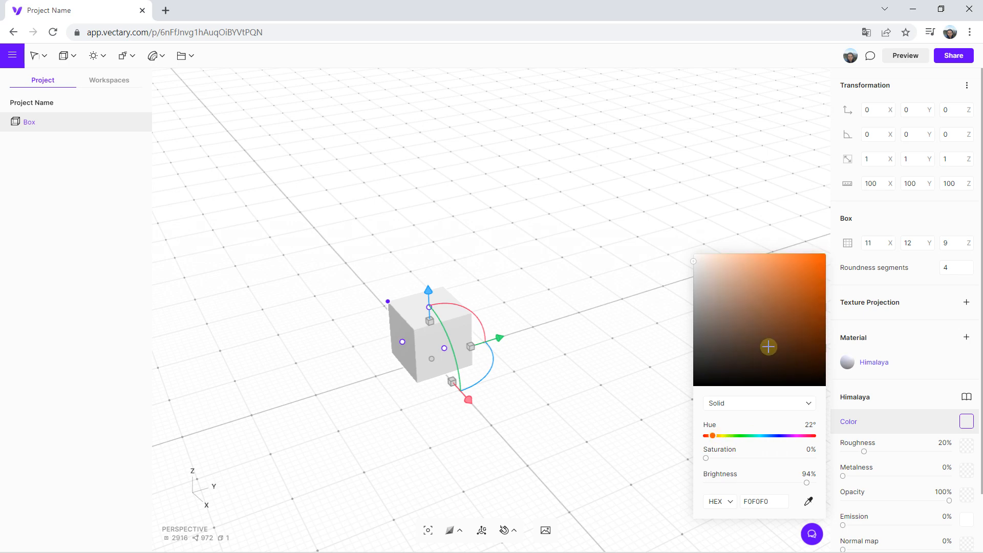
left_click(599, 312)
Create a grid array from the orange box.
left_click_drag(599, 312, 461, 308)
scroll(403, 265, "down", 4)
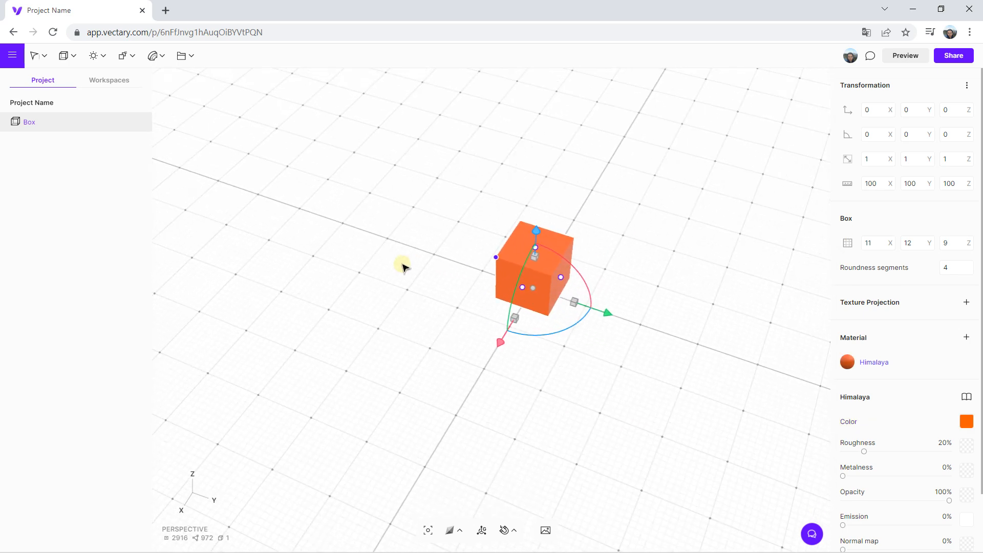
left_click(124, 55)
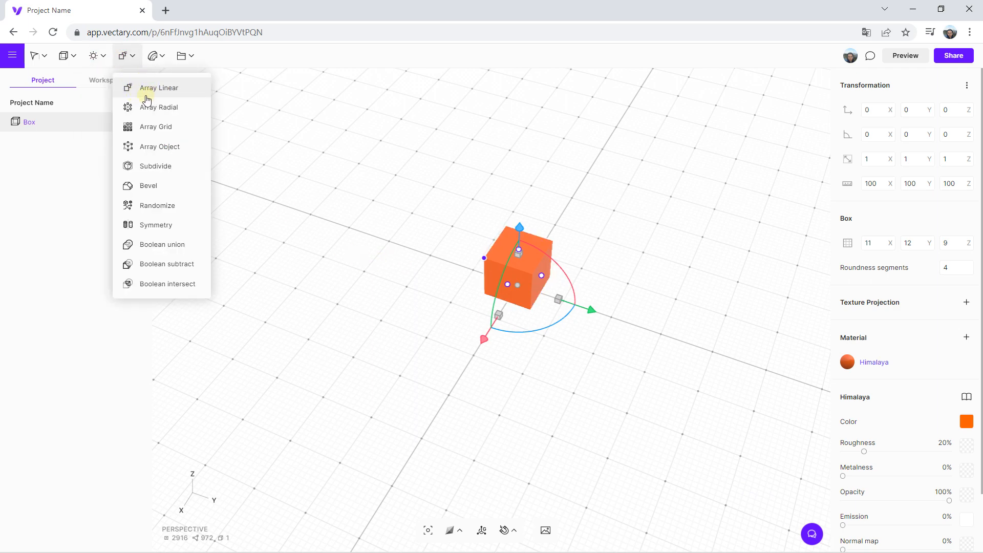
left_click(148, 127)
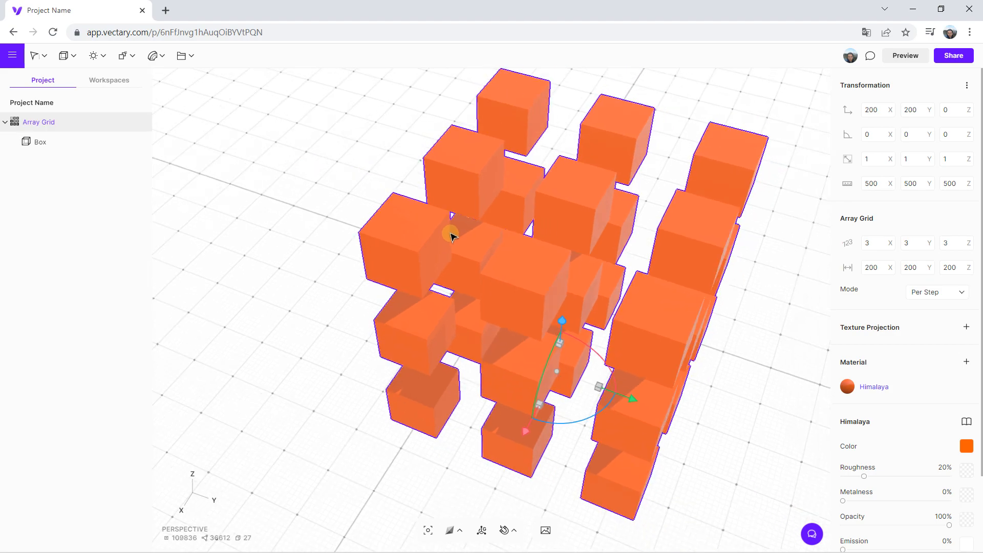
scroll(450, 235, "down", 5)
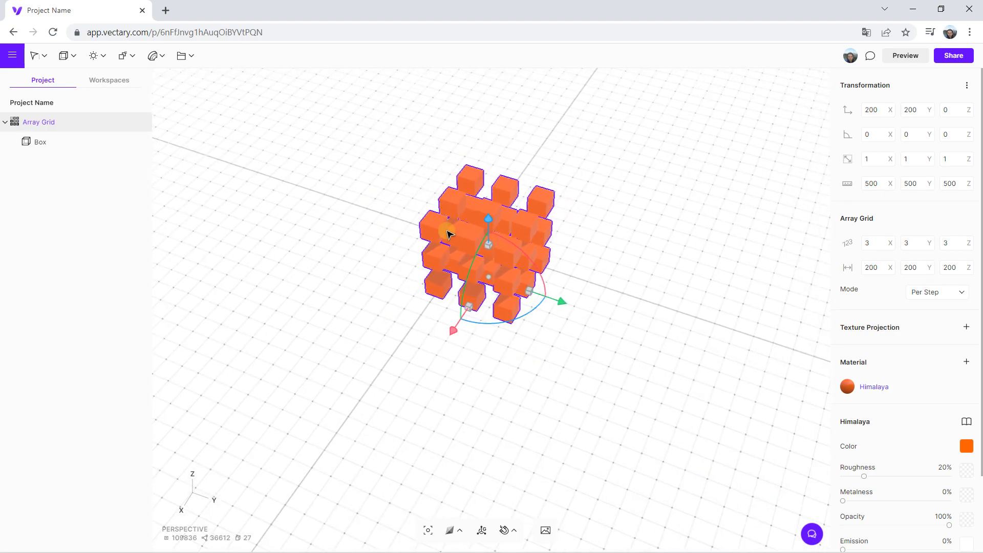
scroll(450, 235, "down", 2)
Raise the box grid's counts to 11 in X, 10 in Y and 10 in Z, and scale the array uniformly to 0.6.
left_click_drag(889, 247, 967, 239)
scroll(533, 291, "down", 10)
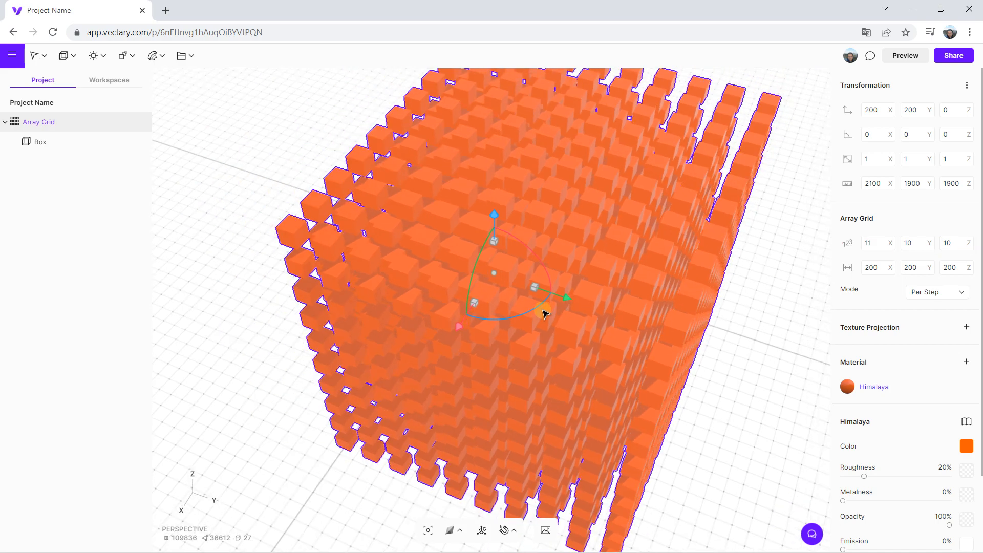
left_click_drag(534, 307, 626, 362)
scroll(594, 319, "up", 5)
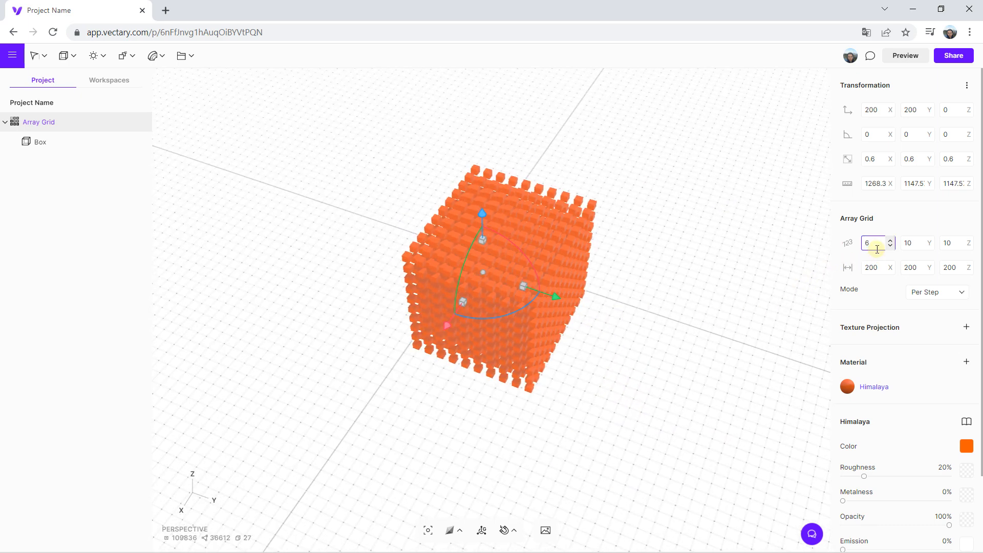
Set the box grid's X, Y and Z counts to 6 each.
left_click(877, 249)
type("6")
key("Return")
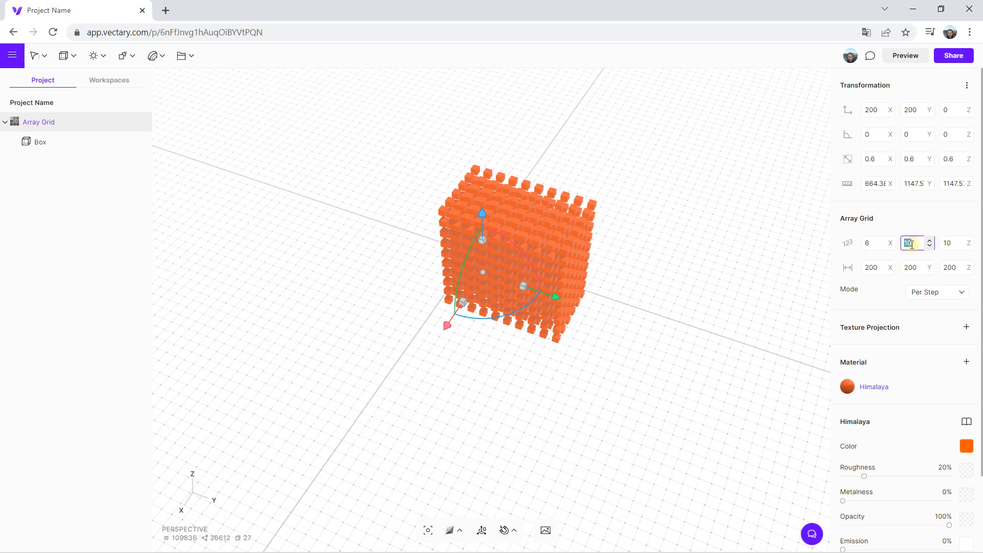
left_click(912, 245)
type("6")
key("Return")
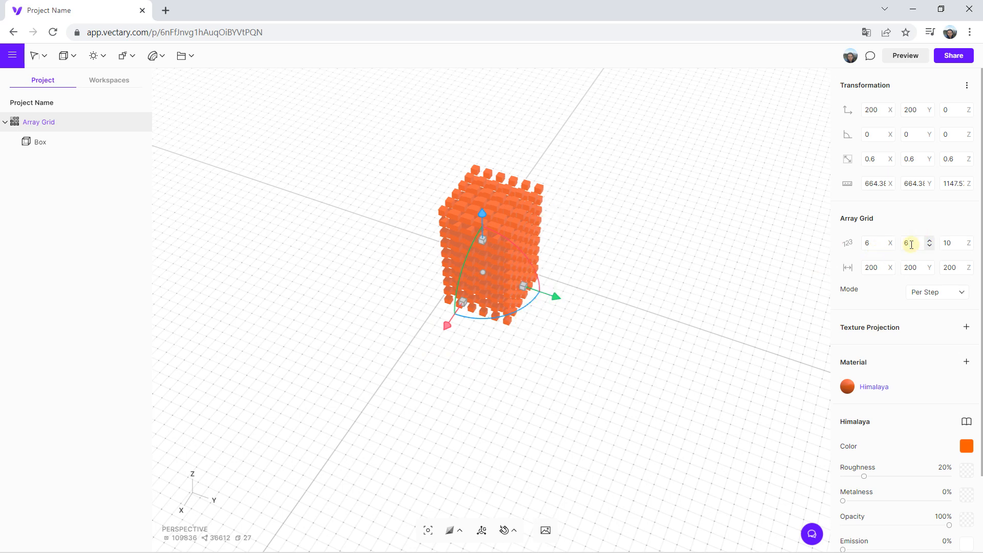
left_click(947, 244)
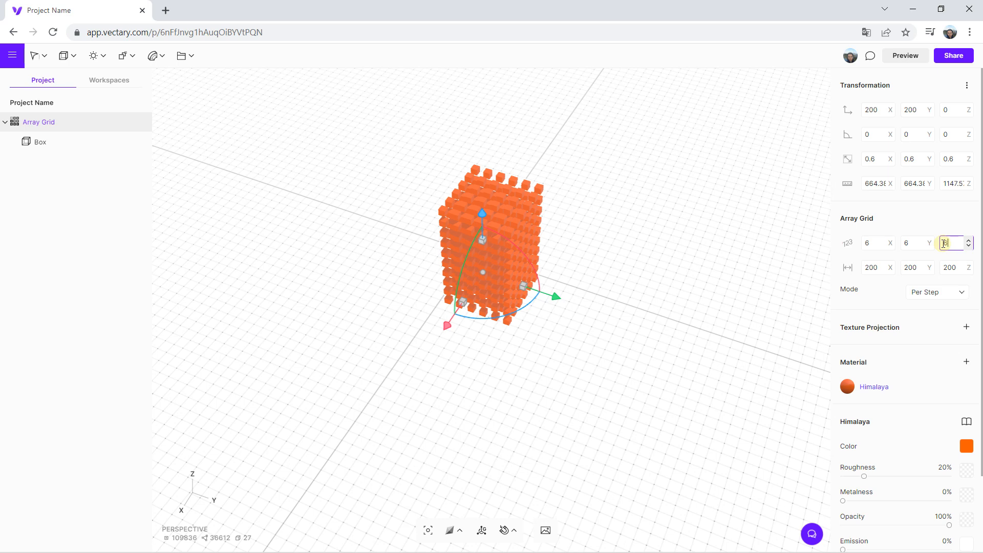
type("6")
key("Return")
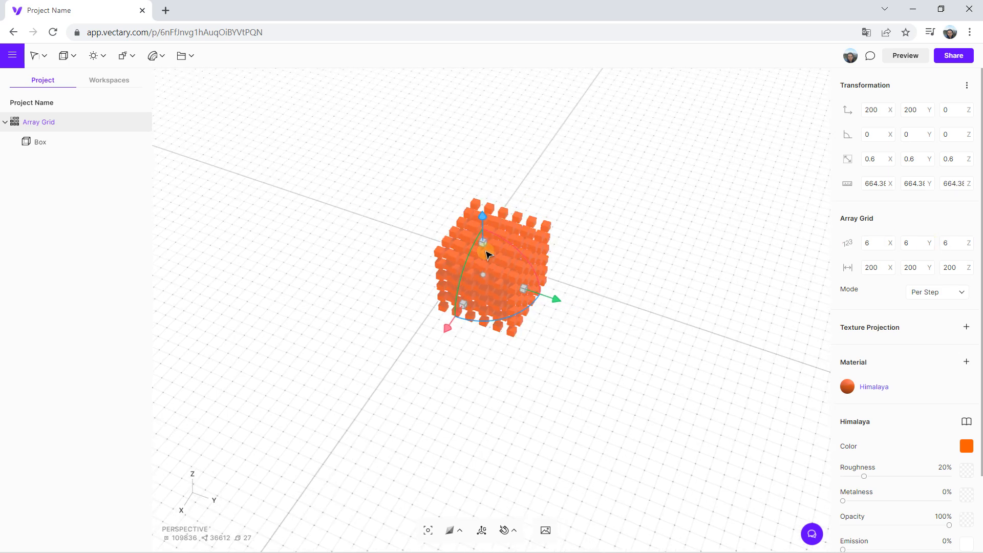
Widen the box grid's spacing to 318 in X, 345 in Y and 312 in Z.
scroll(496, 257, "up", 1)
left_click_drag(890, 269, 889, 197)
left_click_drag(931, 269, 933, 187)
left_click_drag(968, 267, 968, 201)
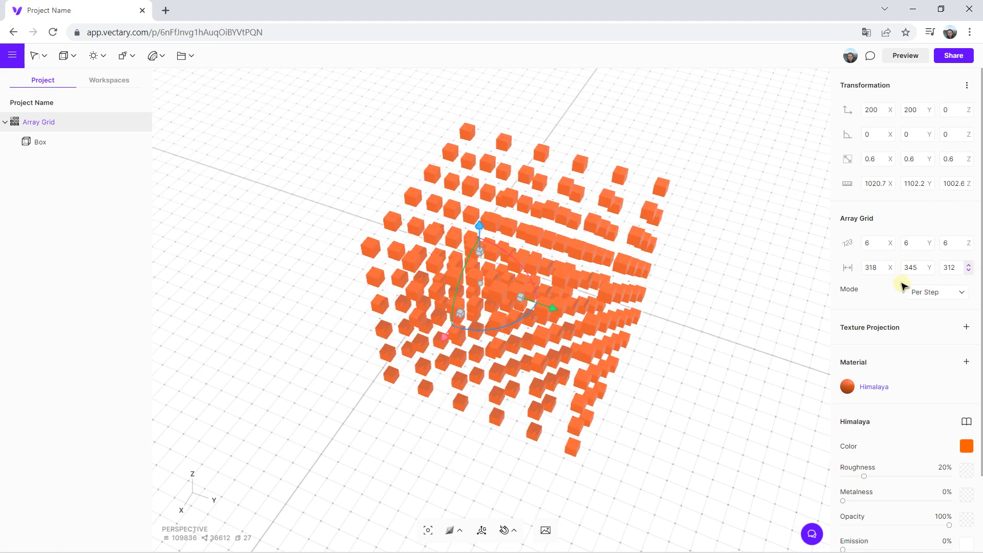
Apply a Noise deformer to the whole grid array of boxes.
left_click_drag(340, 309, 572, 273)
scroll(570, 269, "up", 2)
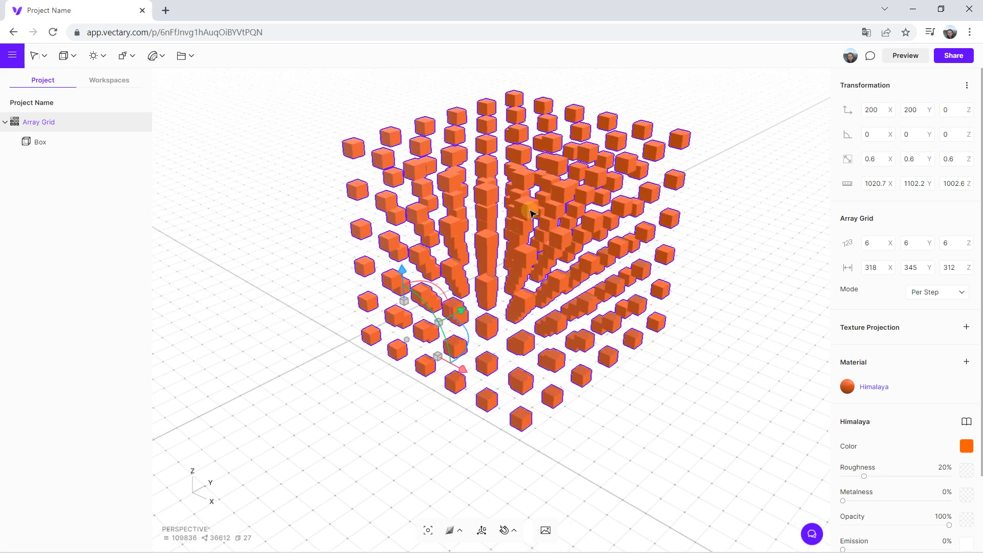
scroll(531, 213, "up", 3)
left_click_drag(400, 187, 318, 176)
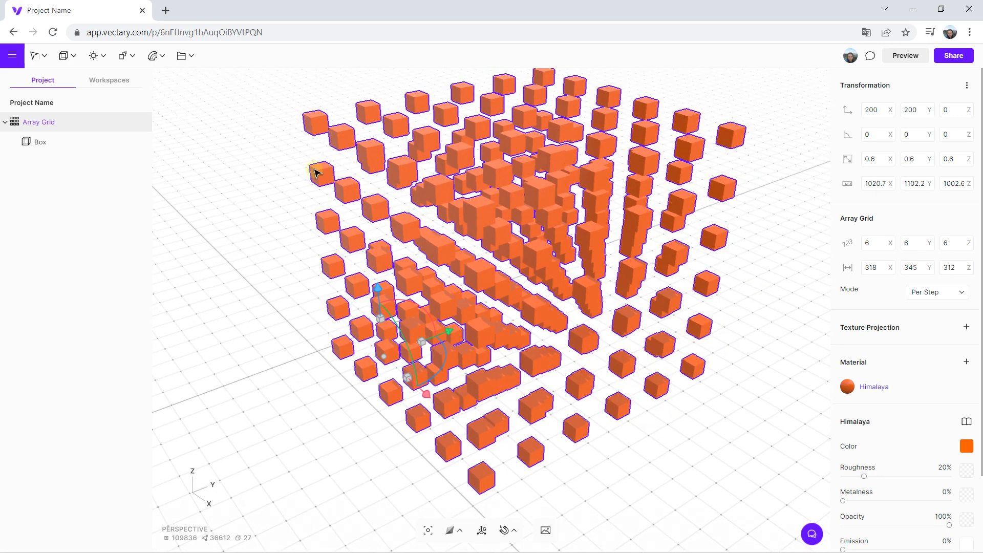
left_click(155, 56)
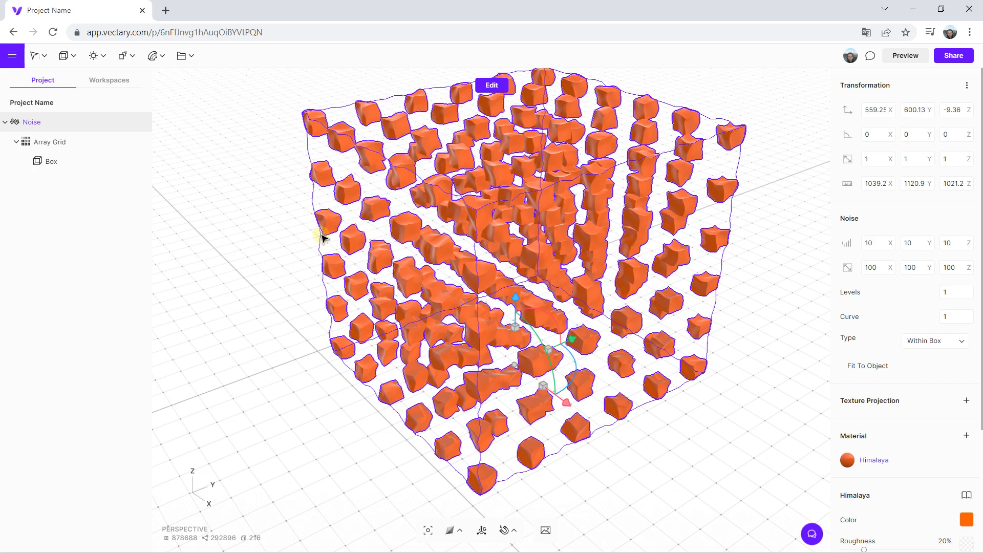
left_click_drag(331, 228, 379, 246)
scroll(432, 204, "up", 10)
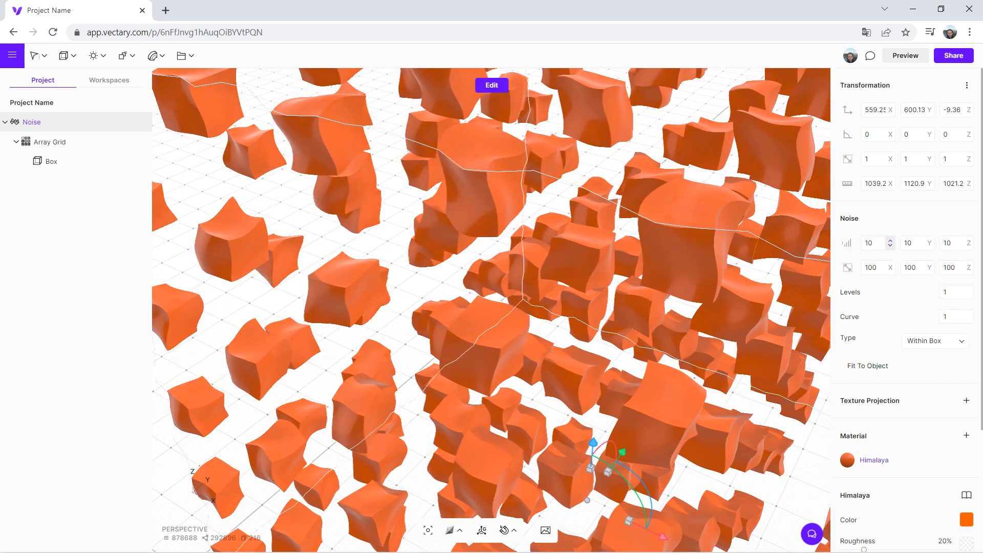
Increase the Noise deformer's X intensity to 20.
left_click(890, 240)
mouse_move(890, 244)
left_mouse_down()
mouse_move(888, 236)
mouse_move(888, 252)
left_mouse_up()
right_click_drag(550, 298, 447, 276)
scroll(448, 275, "down", 10)
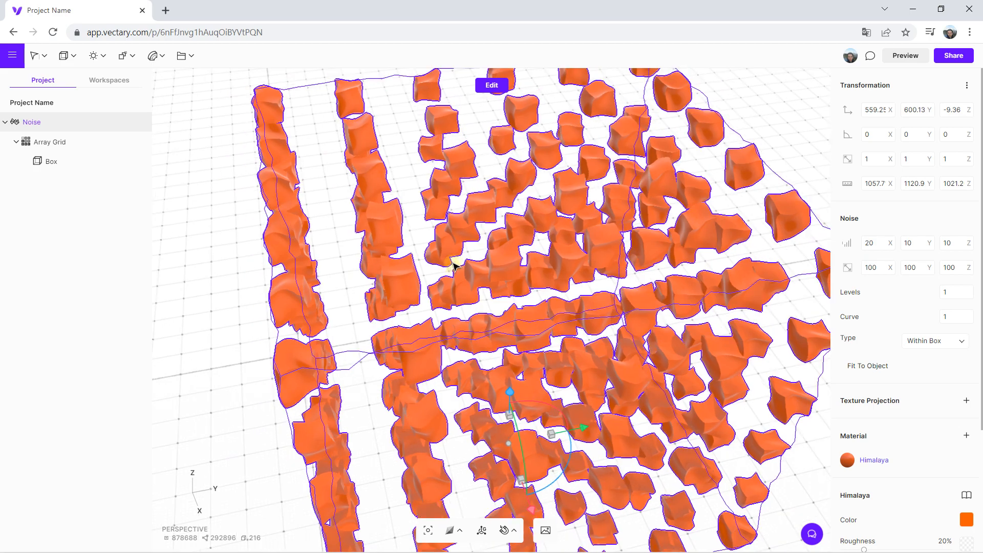
right_click_drag(556, 324, 497, 289)
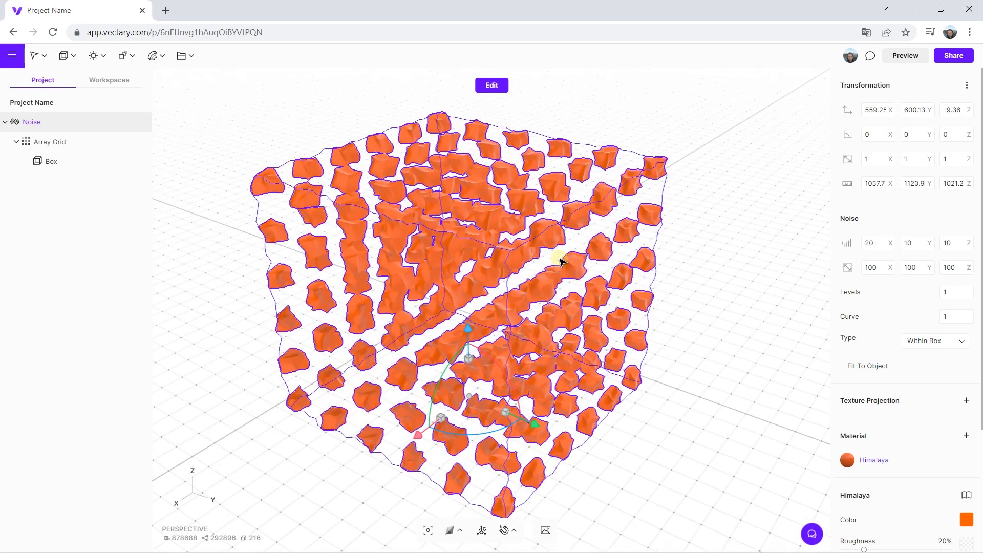
Delete the noise-deformed grid array of boxes from the scene.
left_click(653, 148)
right_click_drag(707, 233, 686, 228)
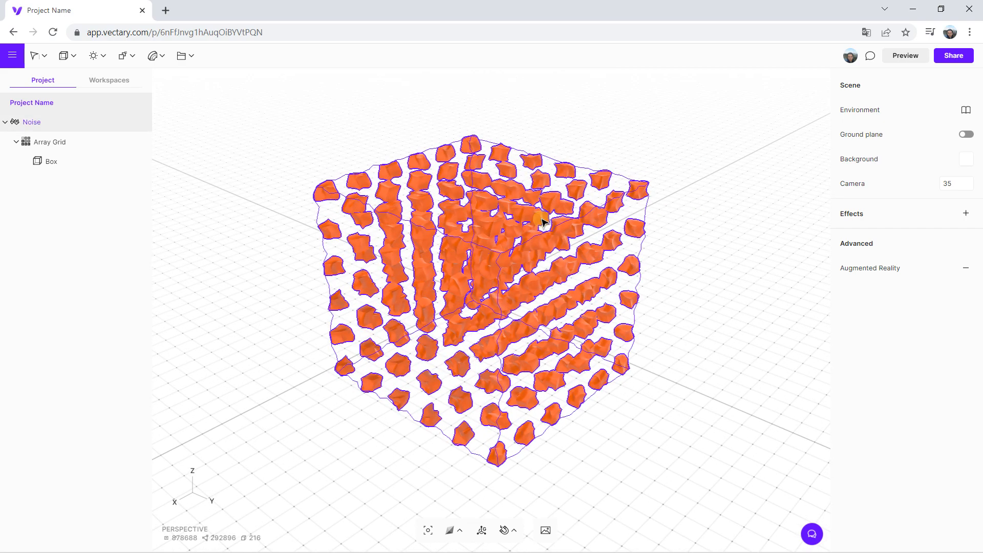
left_click(542, 221)
key("Delete")
right_click_drag(531, 223, 557, 243)
right_click_drag(447, 233, 317, 170)
left_click(127, 56)
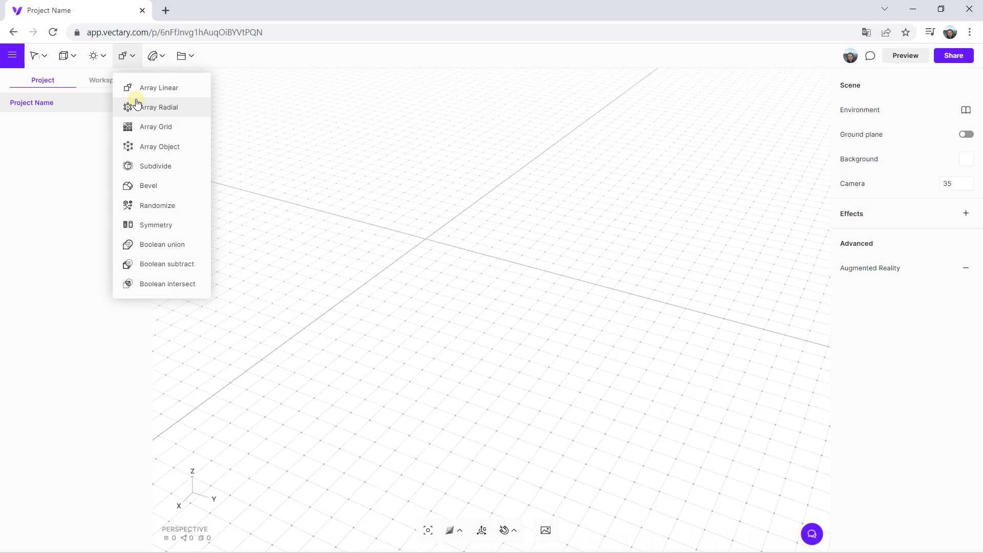
left_click(317, 156)
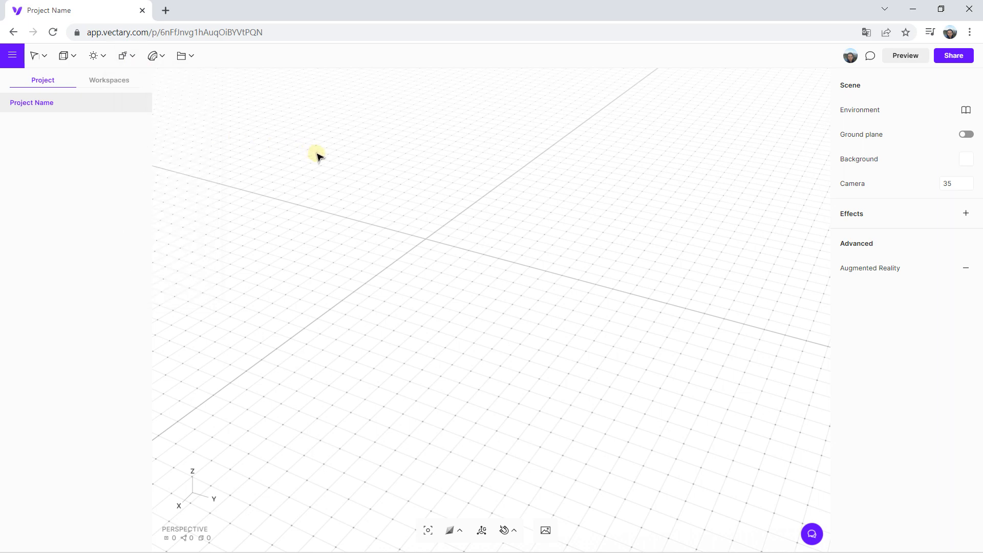